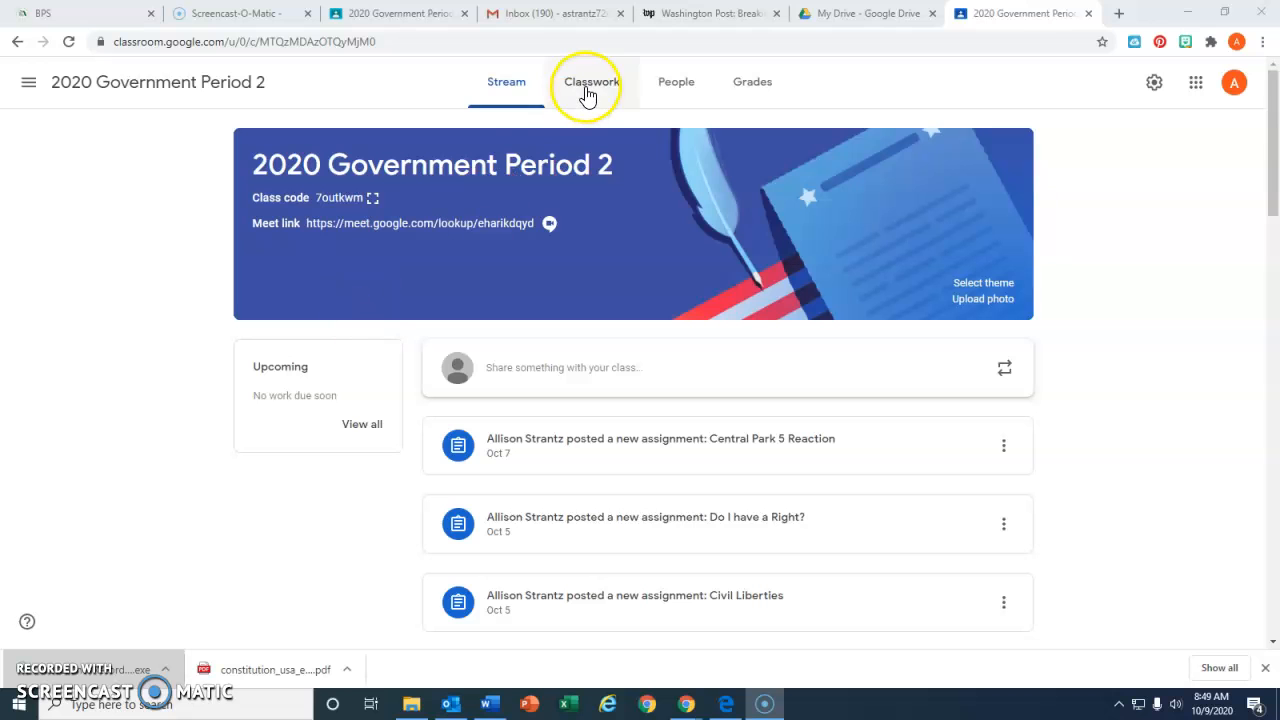
Open the class's Classwork page and view the kinds of items that can be created
click(588, 90)
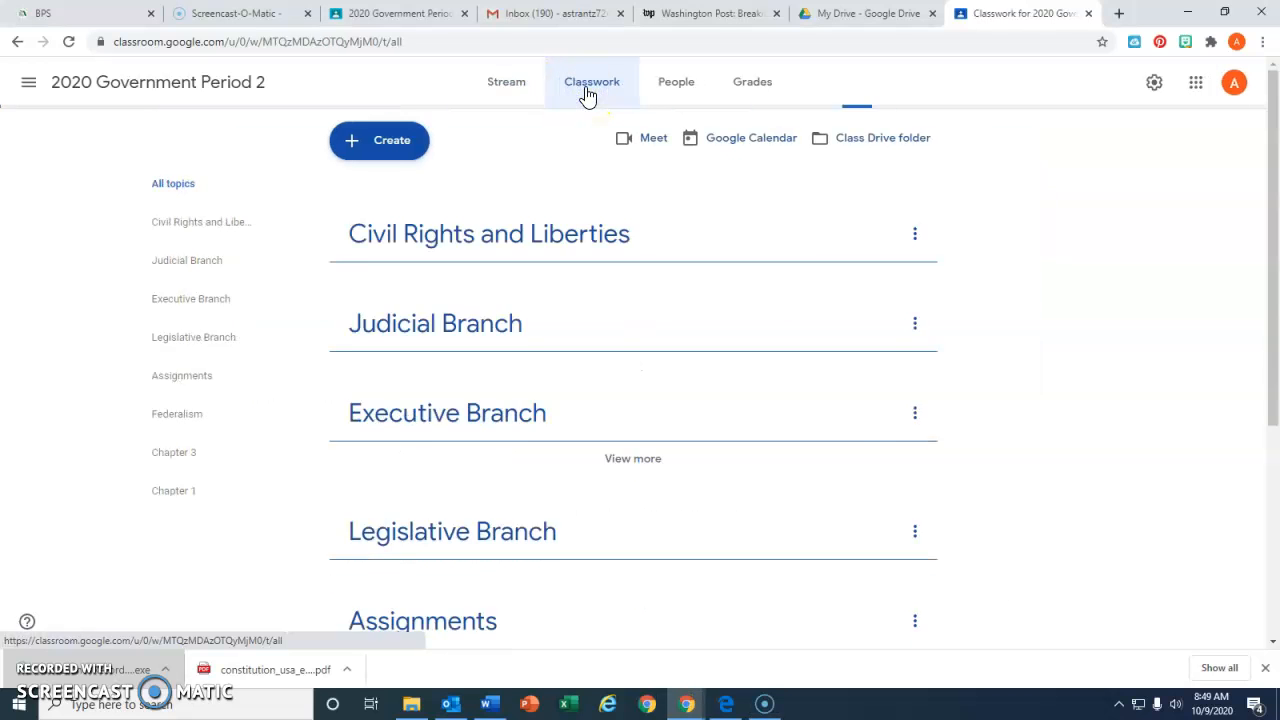
click(382, 143)
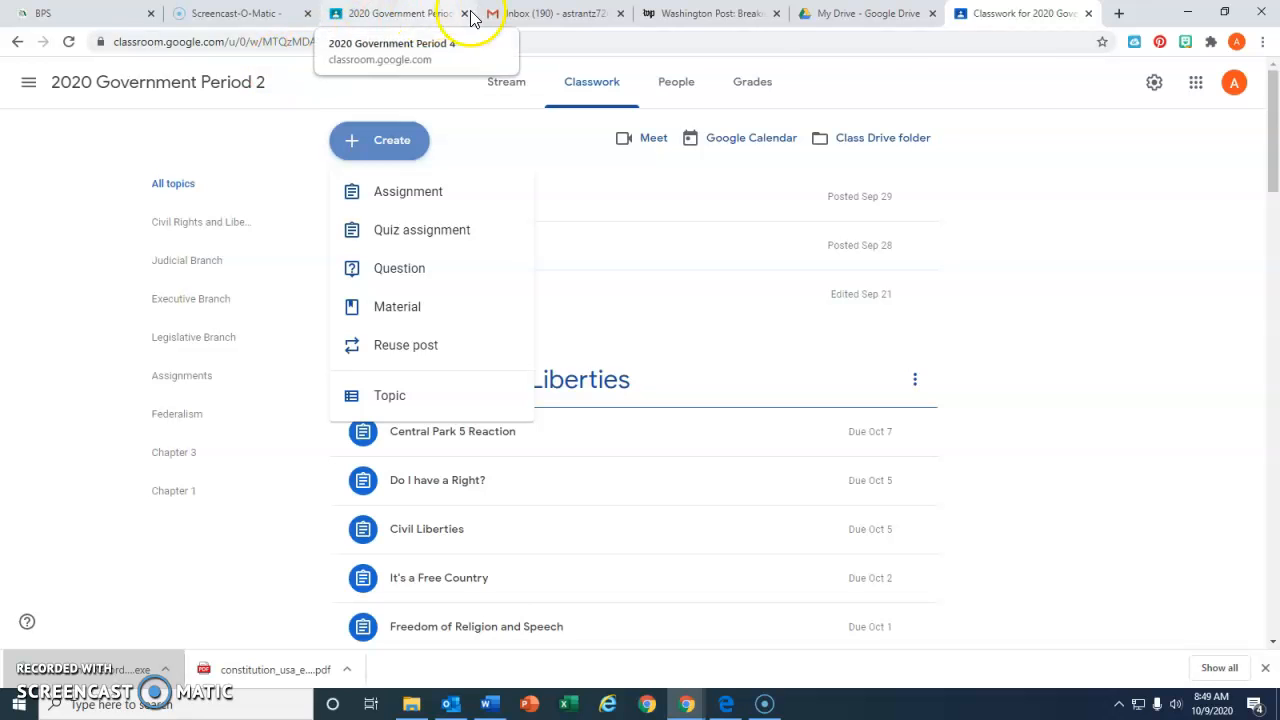
Switch to Google Drive and create a new blank Google Form
click(866, 14)
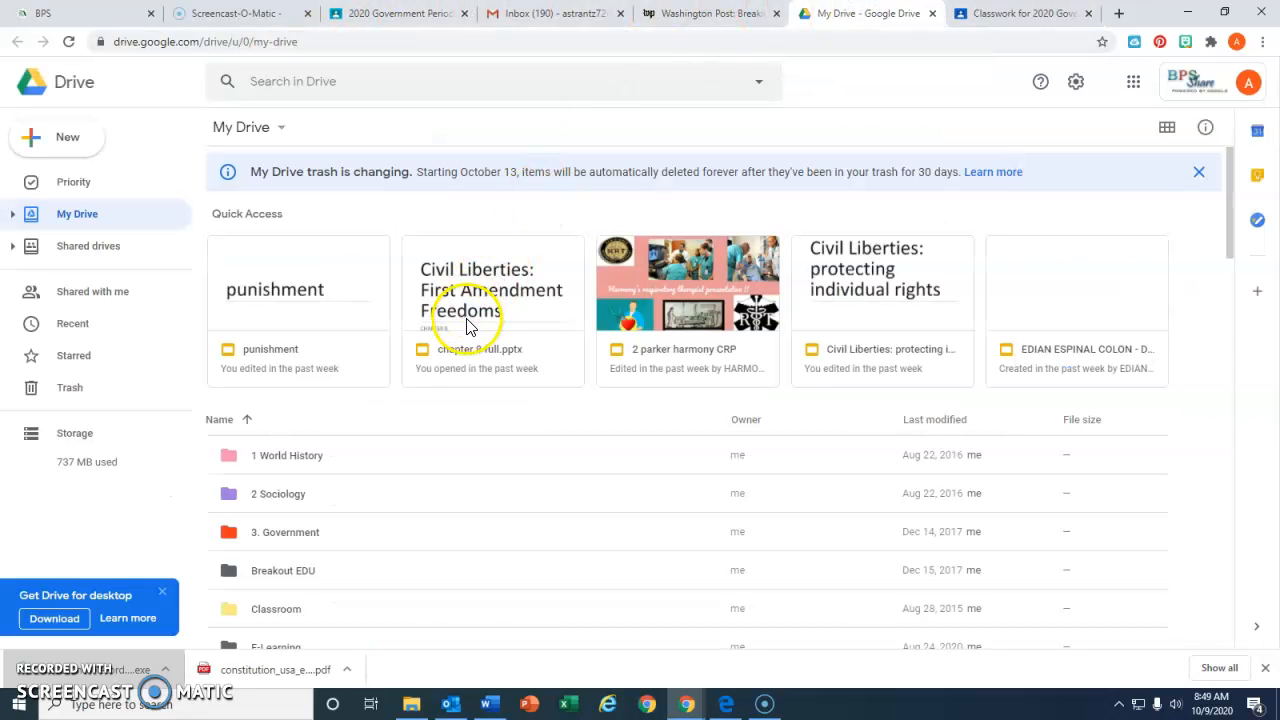
click(52, 143)
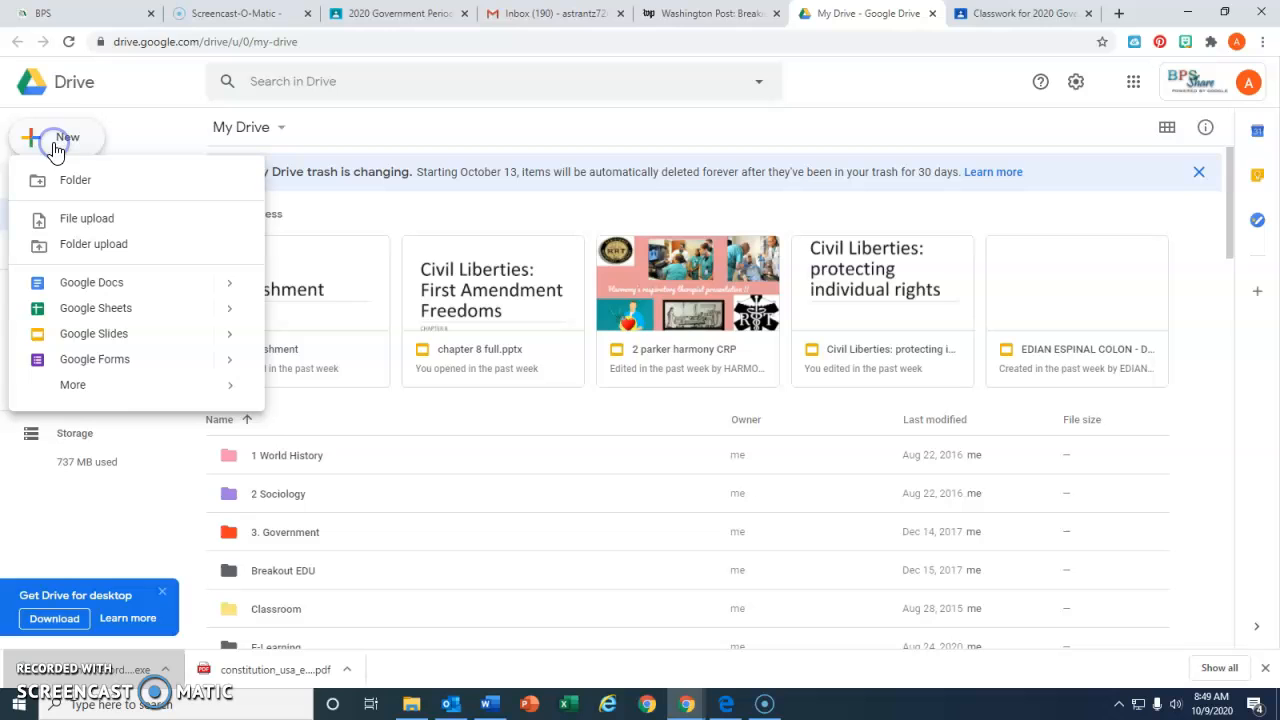
click(113, 362)
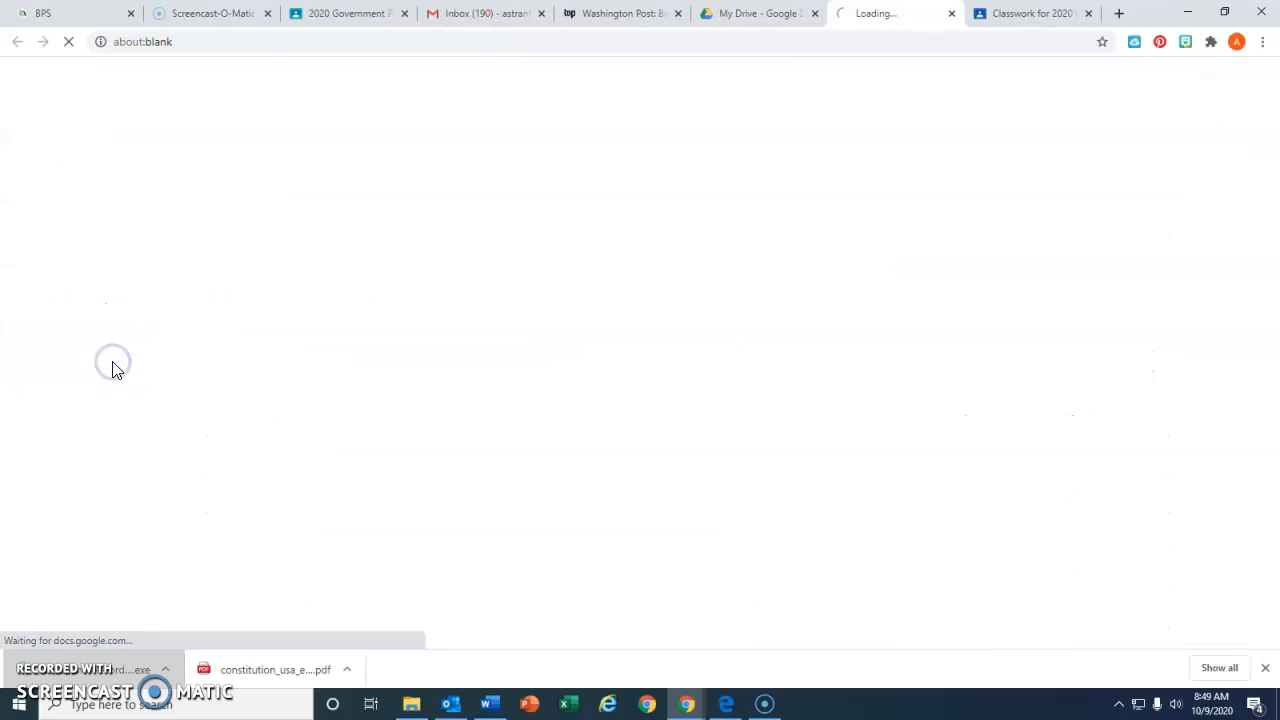
Make the form a quiz, review its grade release and respondent options, and save the settings
click(1093, 85)
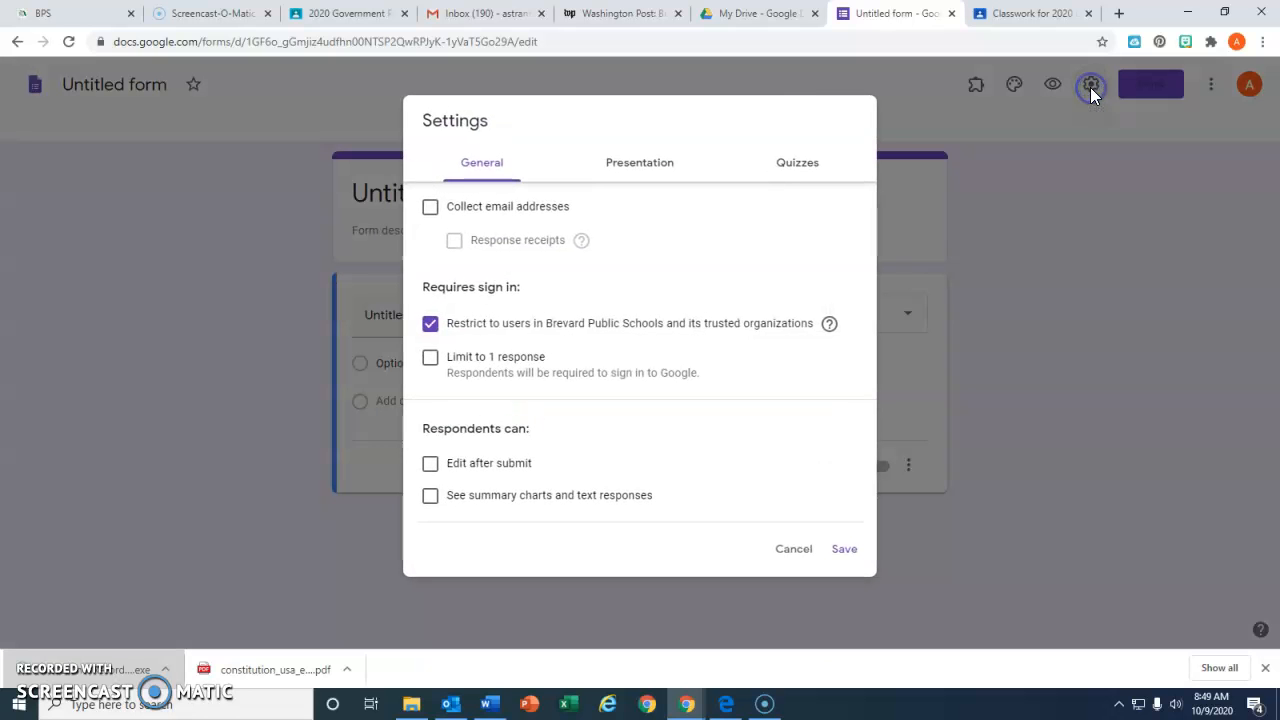
click(800, 165)
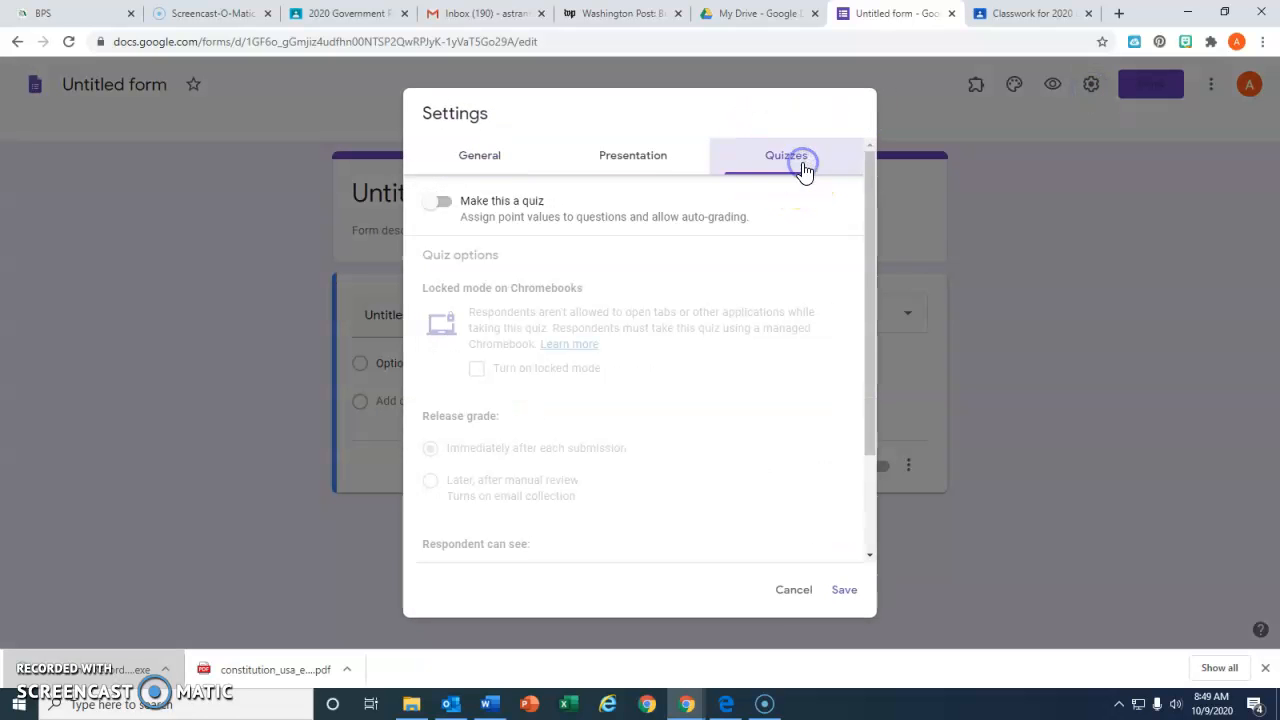
click(445, 204)
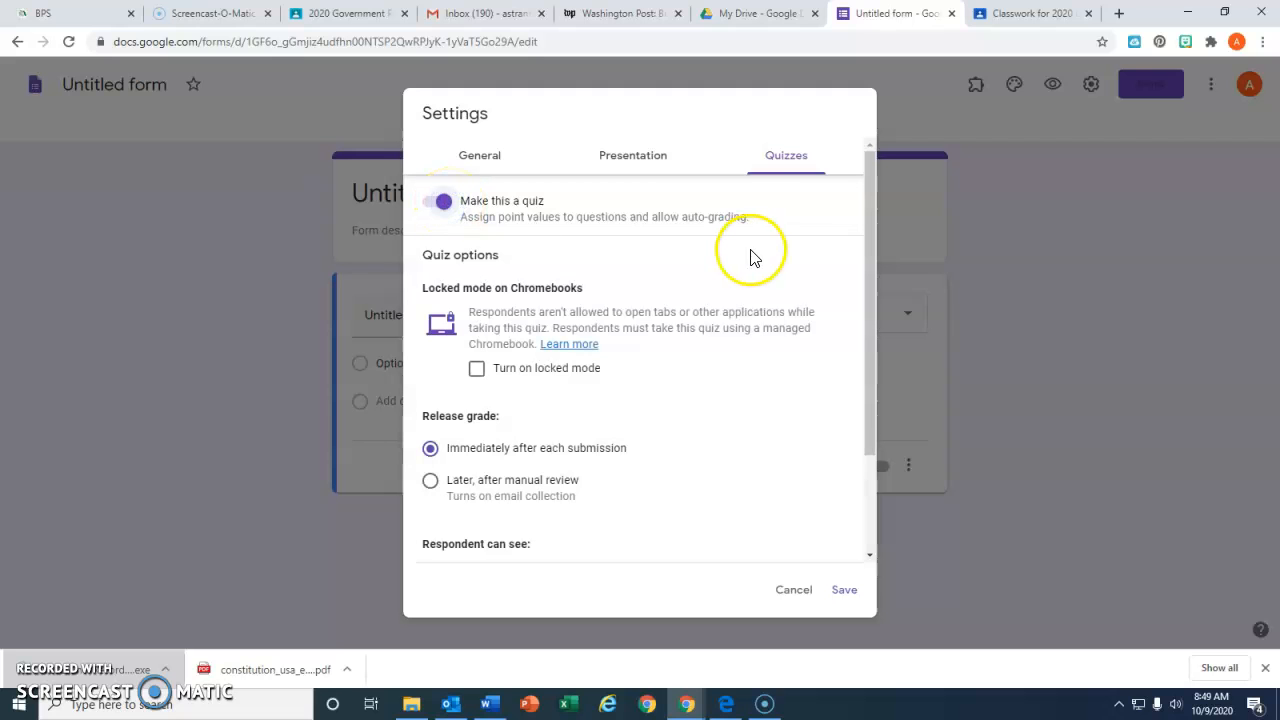
scroll(734, 288, down, 1)
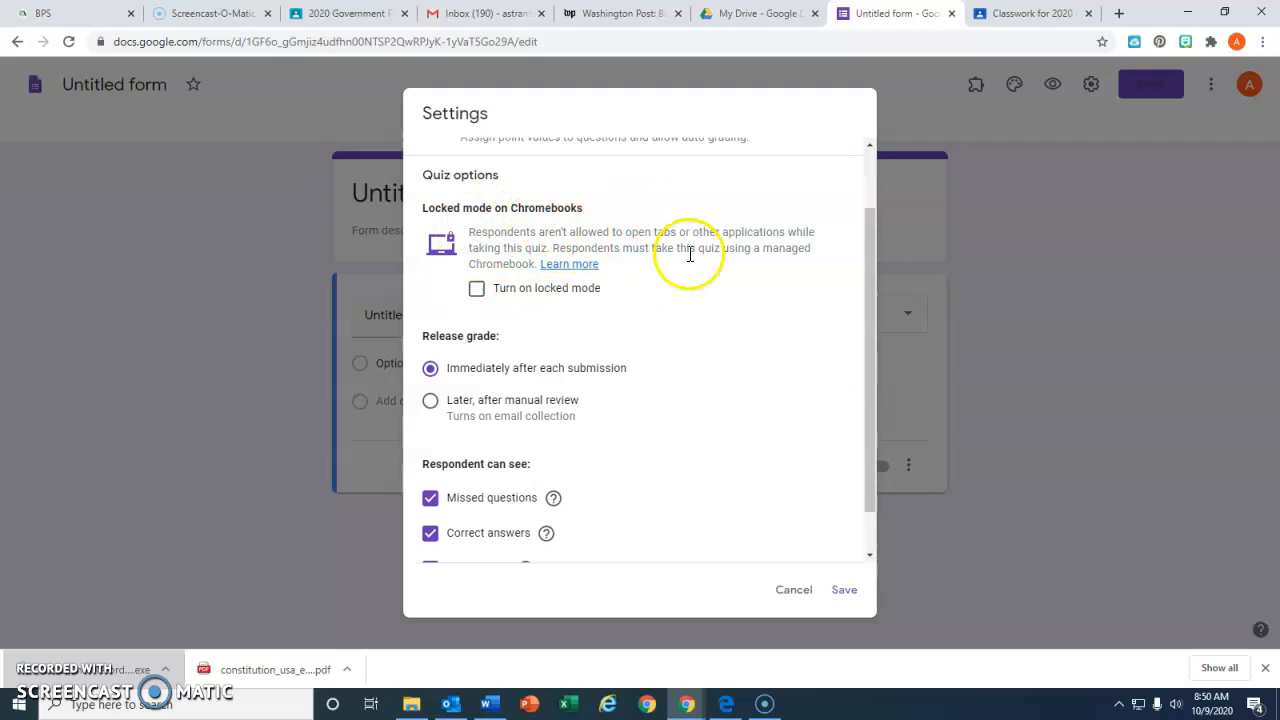
scroll(720, 293, down, 1)
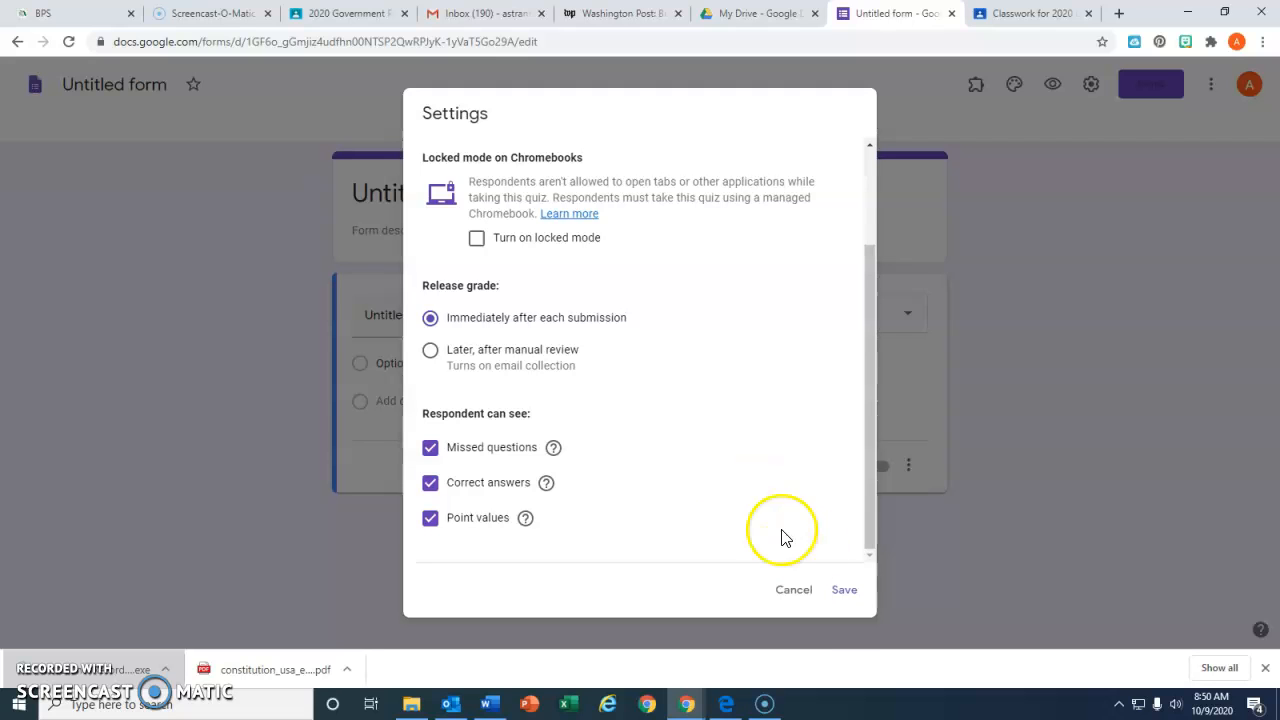
click(845, 595)
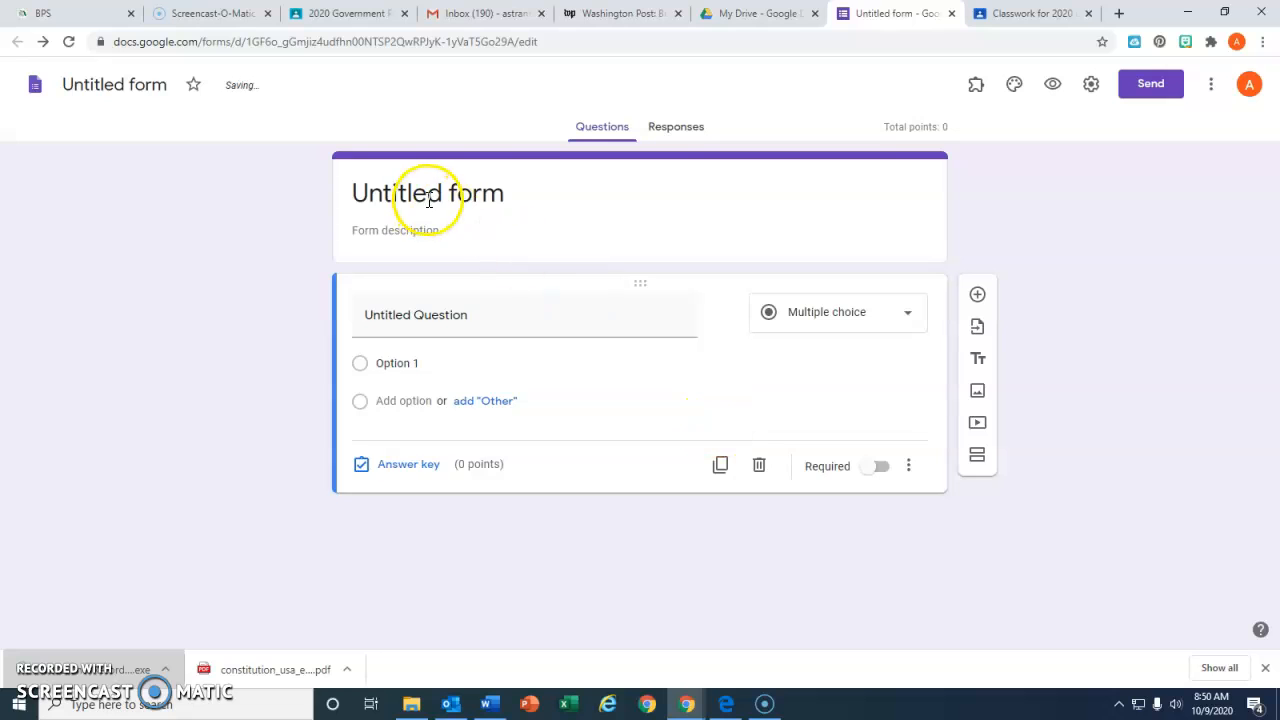
Title the form "Pretend Quiz" and give the form file the same name
click(430, 193)
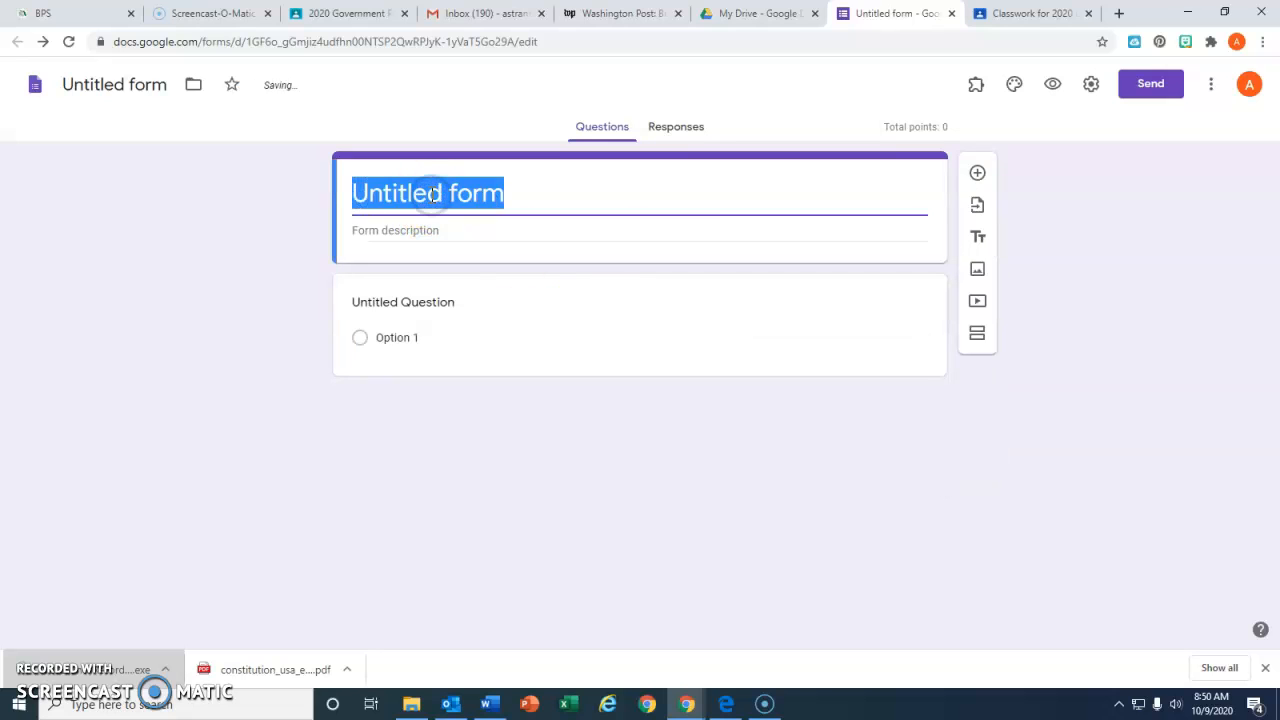
text(B)
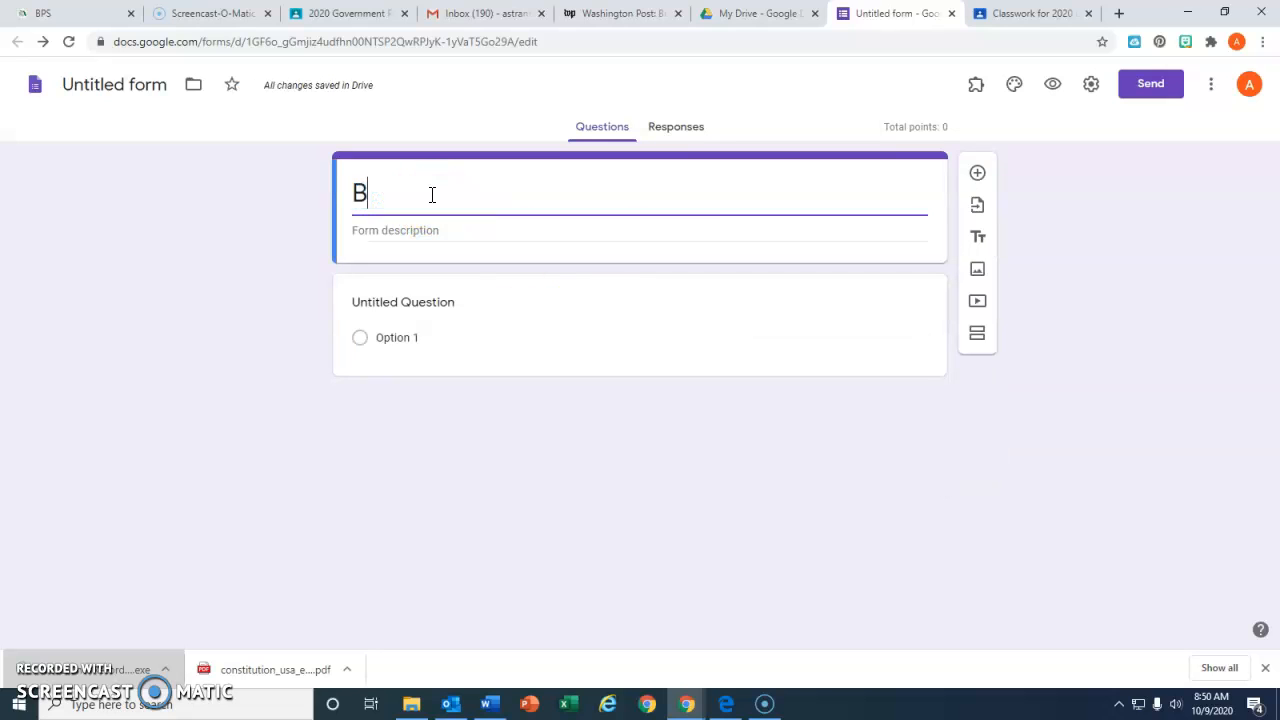
key(BackSpace)
text(Prete)
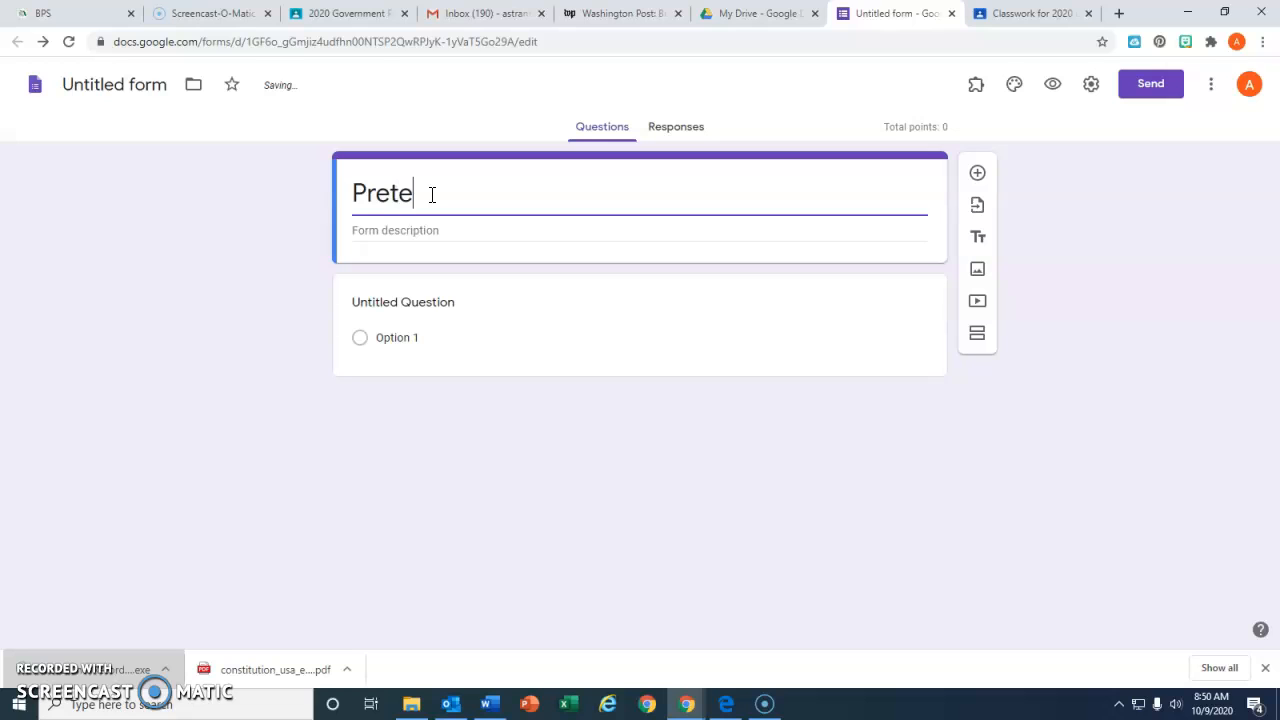
text(nd Quiz)
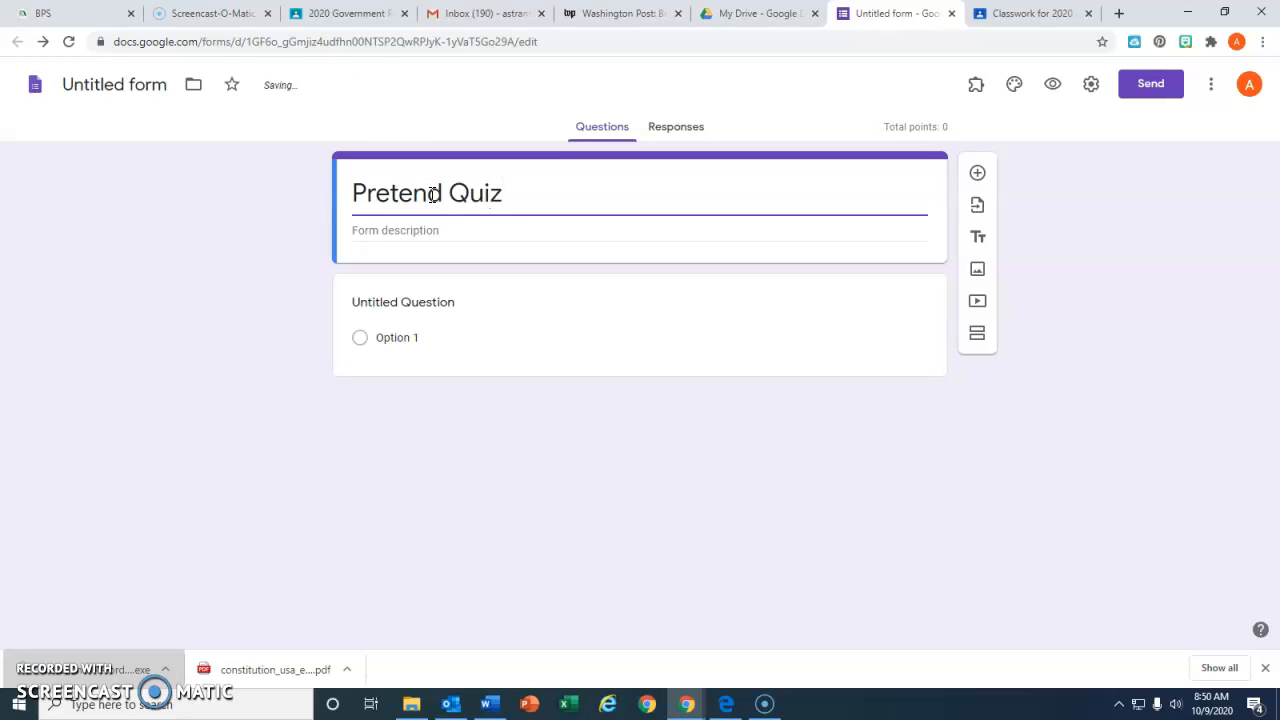
click(102, 82)
click(206, 334)
Turn the untitled question into a required short-answer question reading "First Name"
click(420, 301)
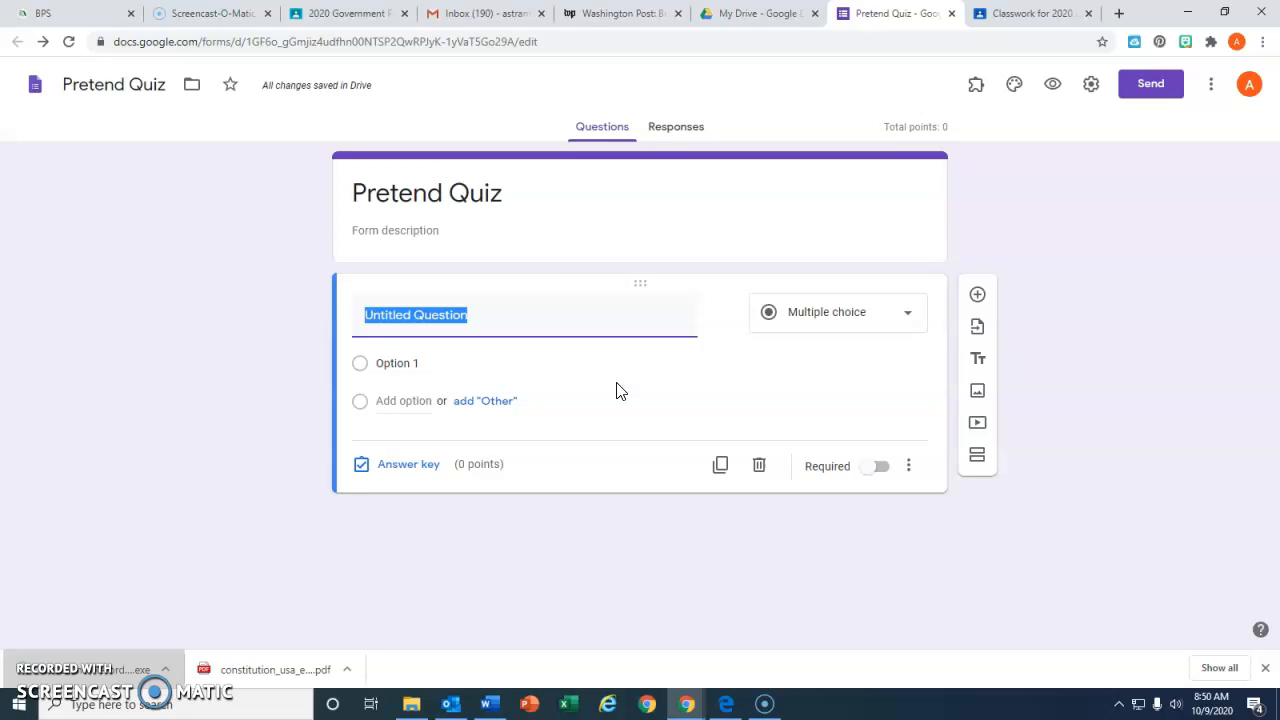
text(First Name)
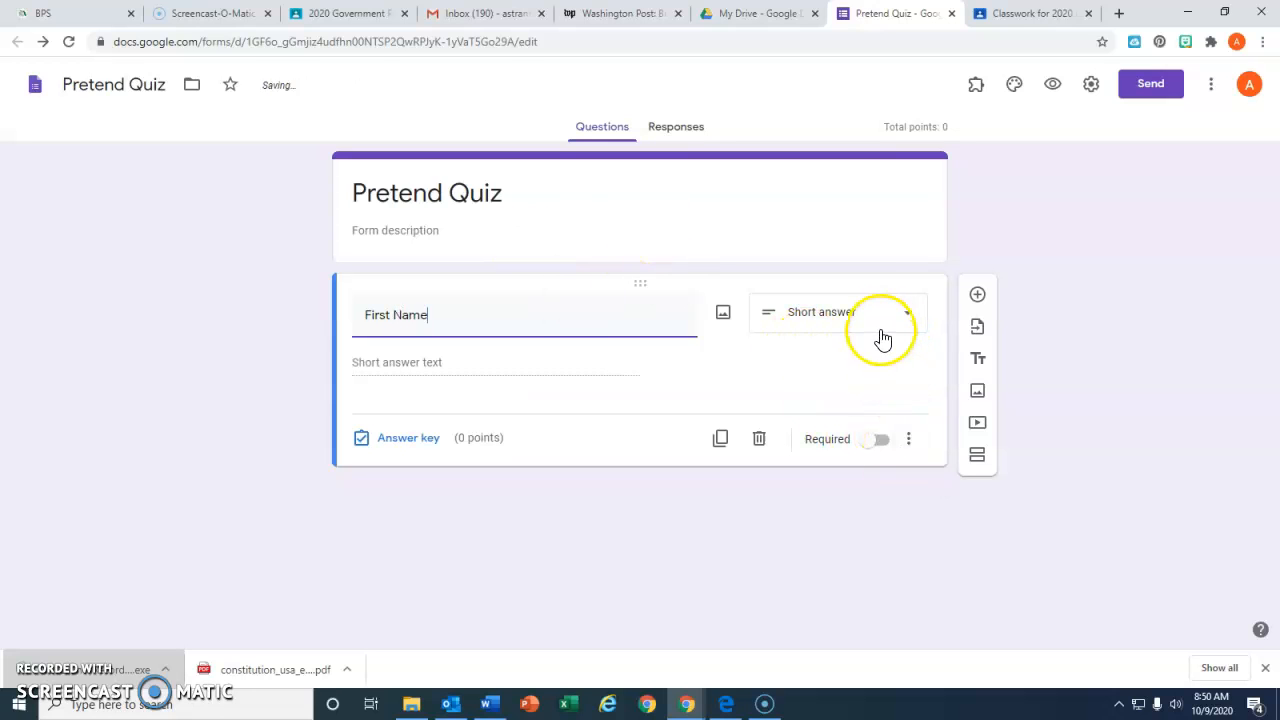
click(880, 442)
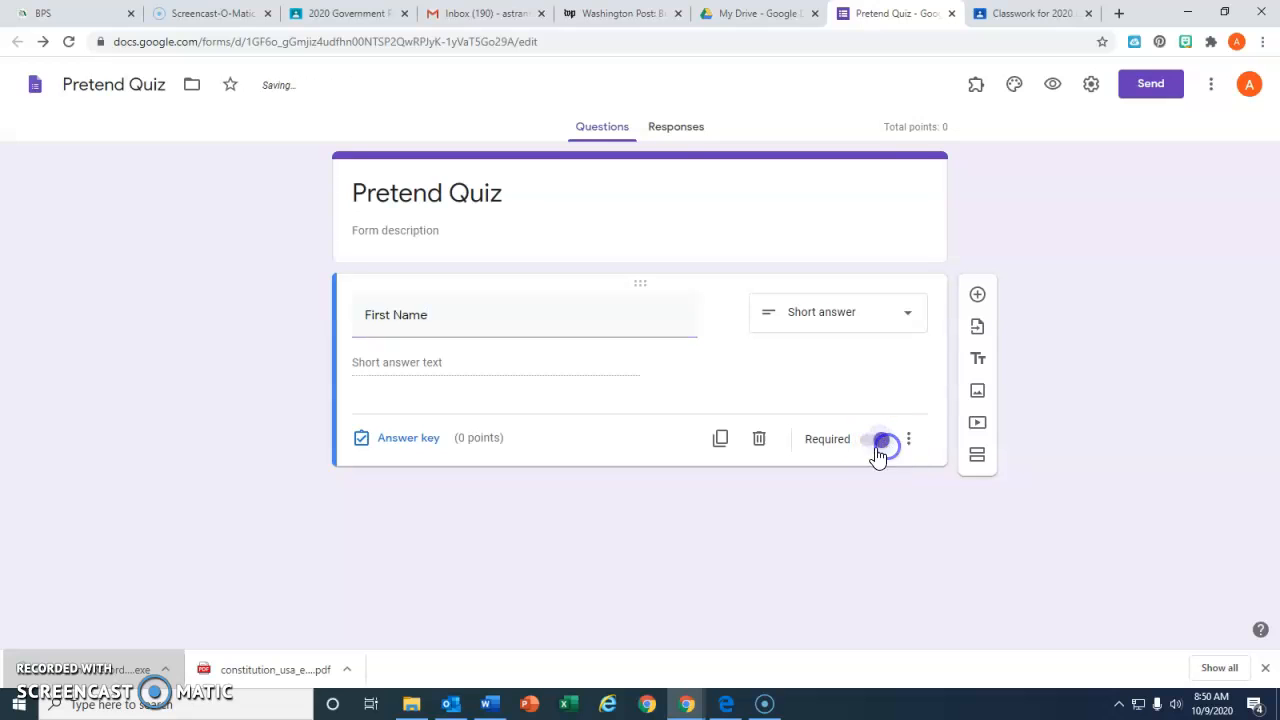
Add a required short-answer question reading "Last Name" below the First Name question
click(977, 294)
click(409, 440)
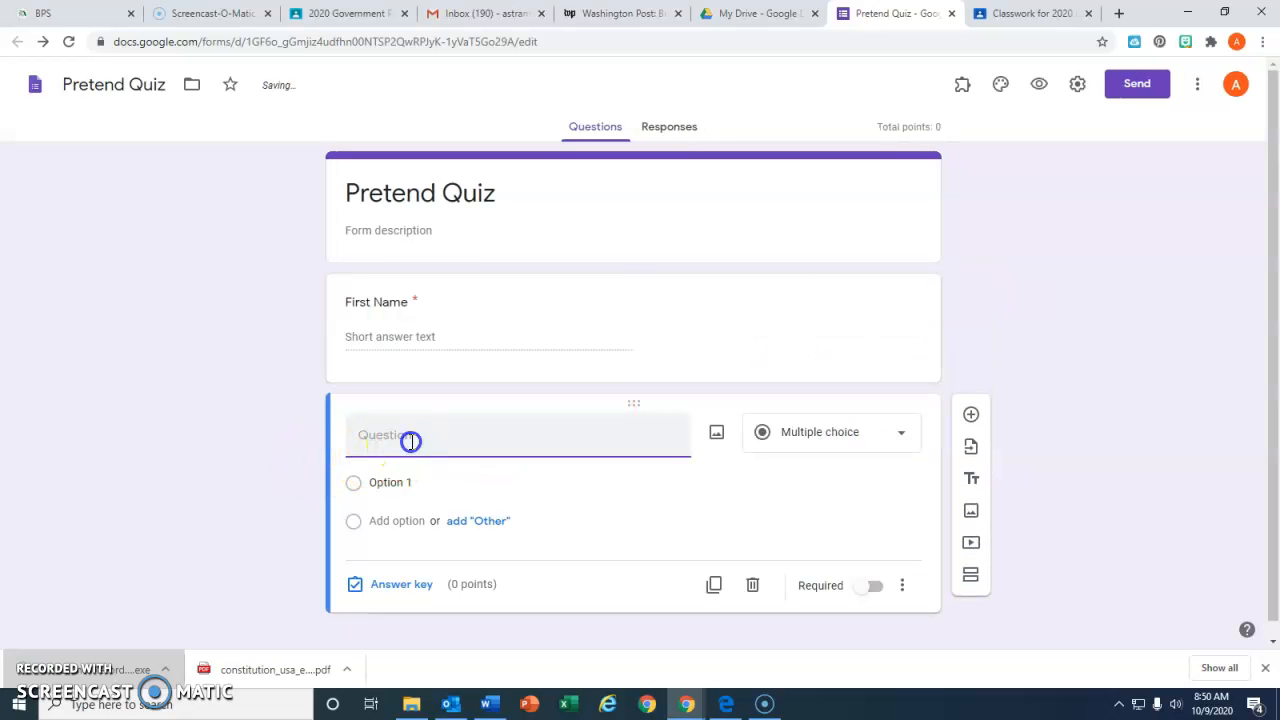
text(Last Name)
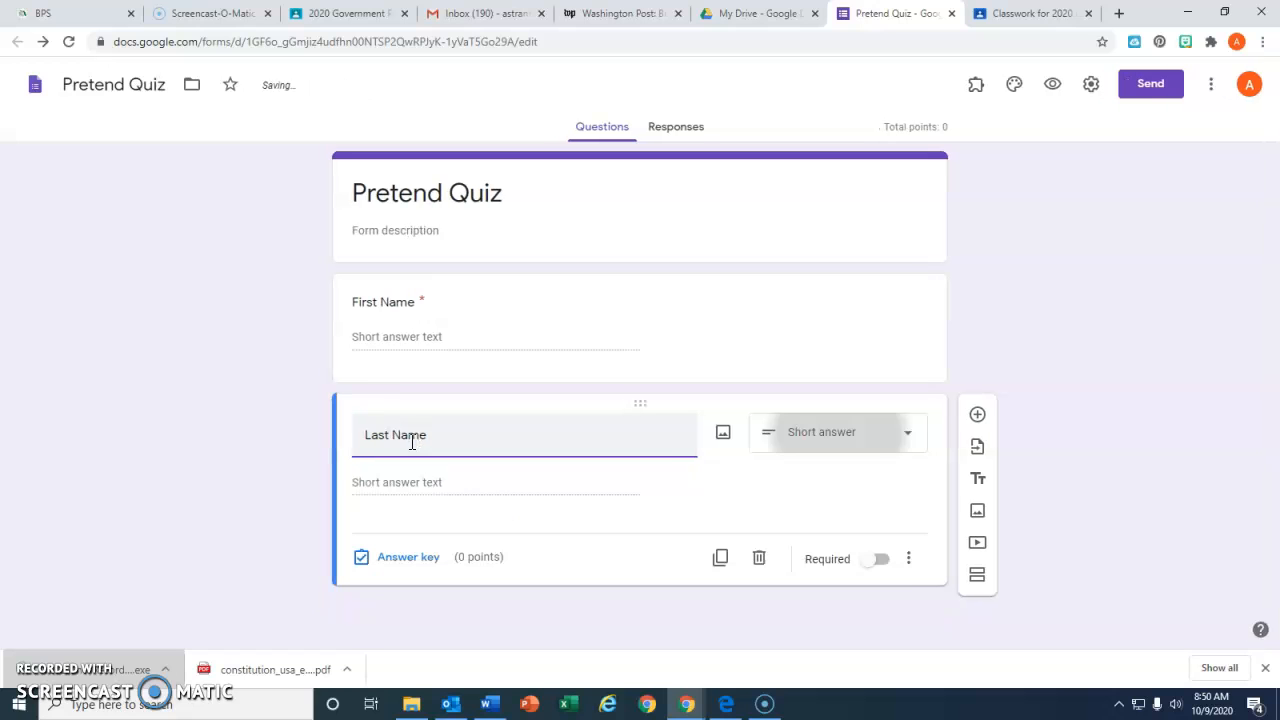
click(881, 559)
click(486, 545)
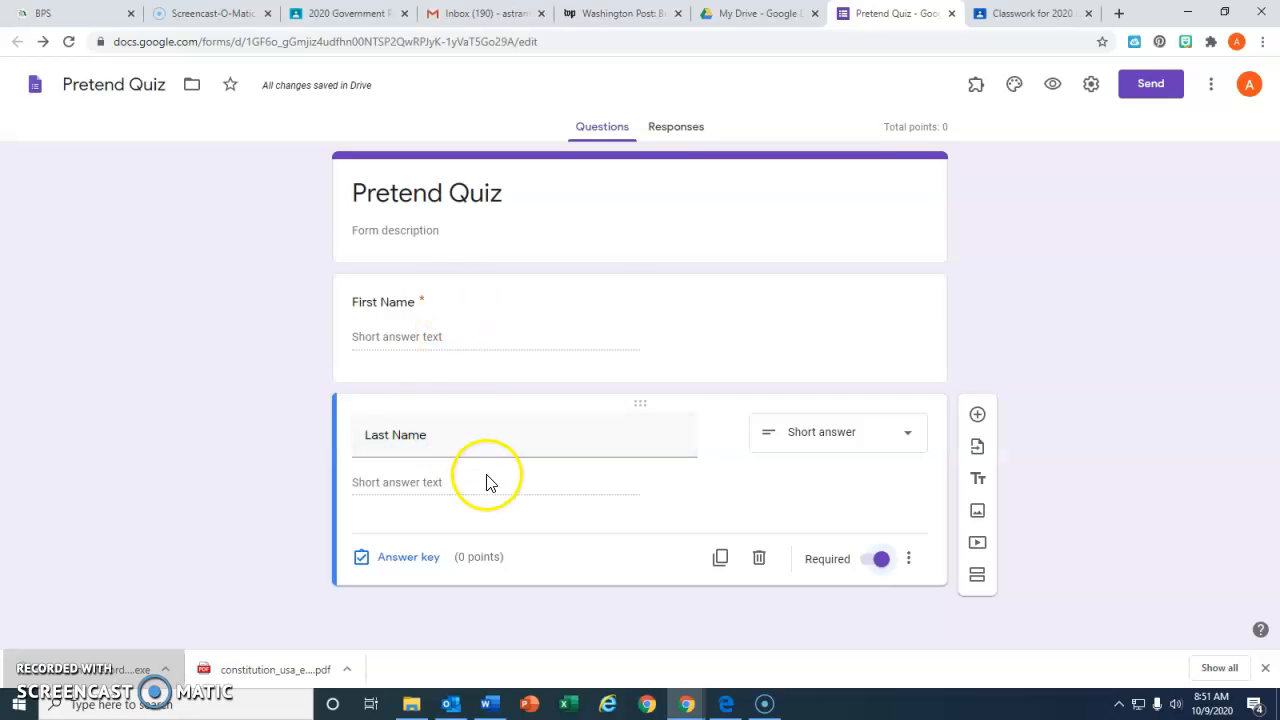
Add a multiple-choice question "What day of the week is it" with all suggested weekdays, Monday to Sunday, as options
click(976, 415)
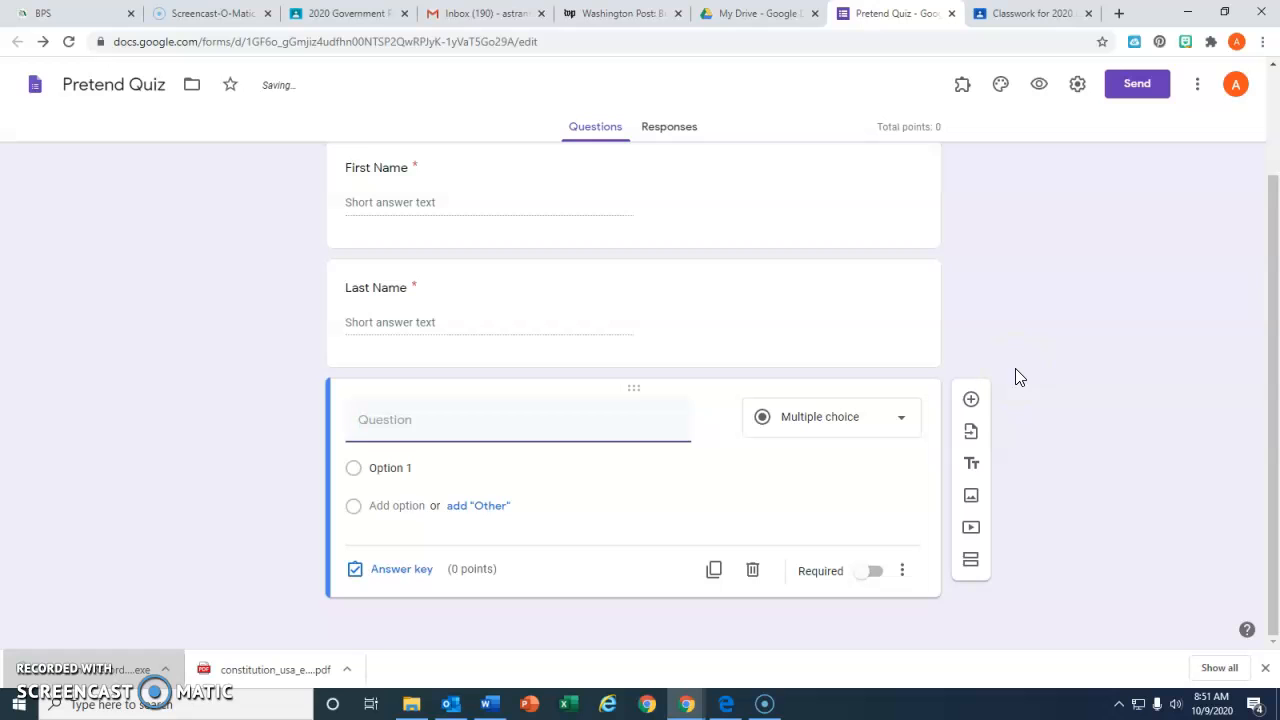
click(904, 420)
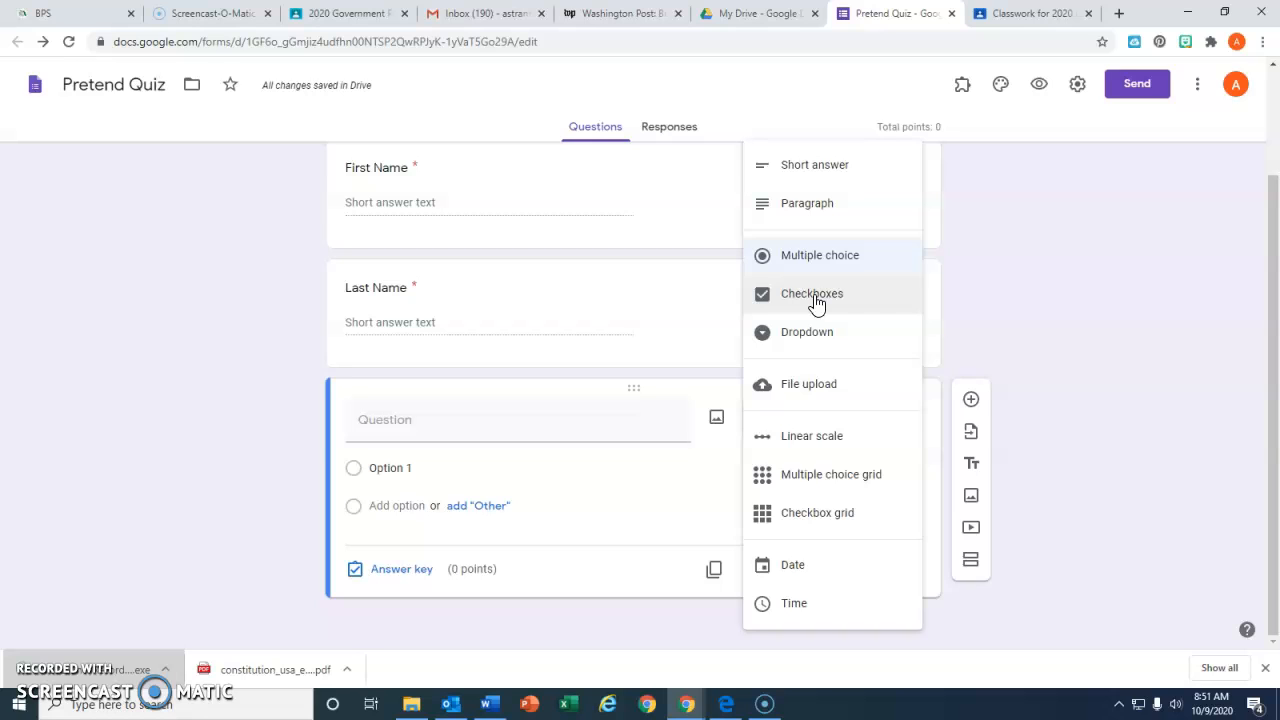
click(812, 336)
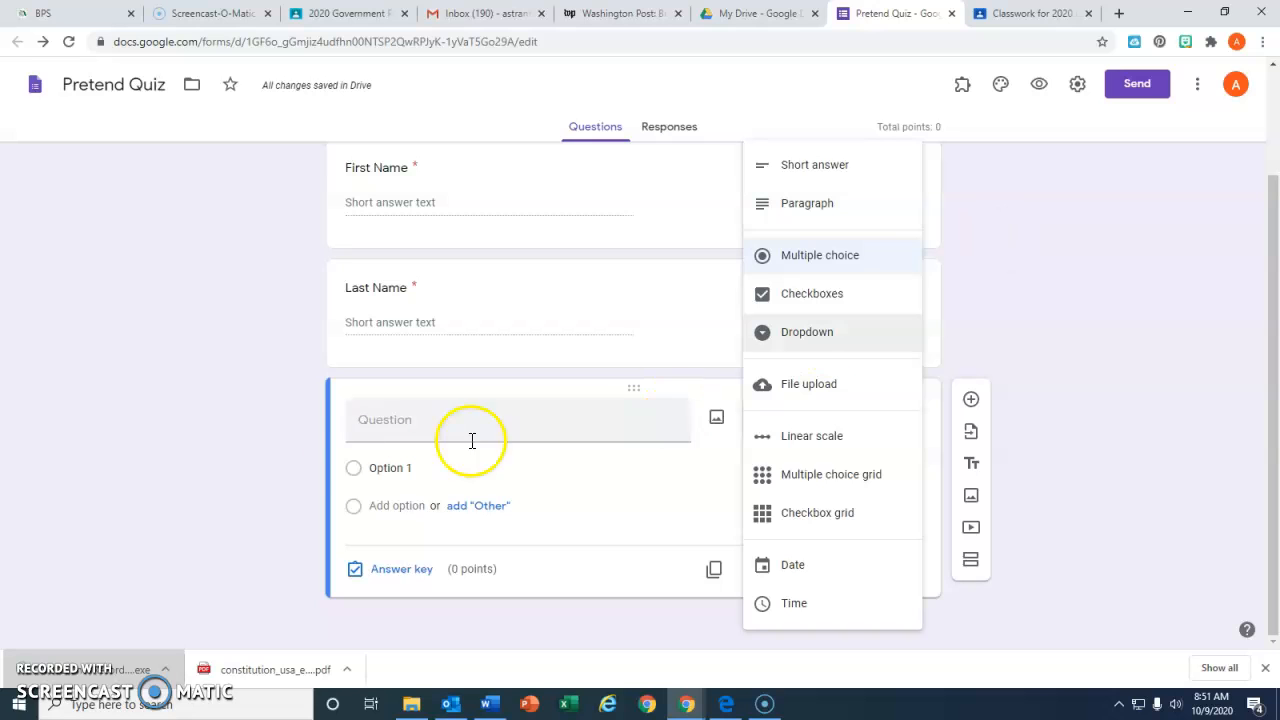
click(411, 422)
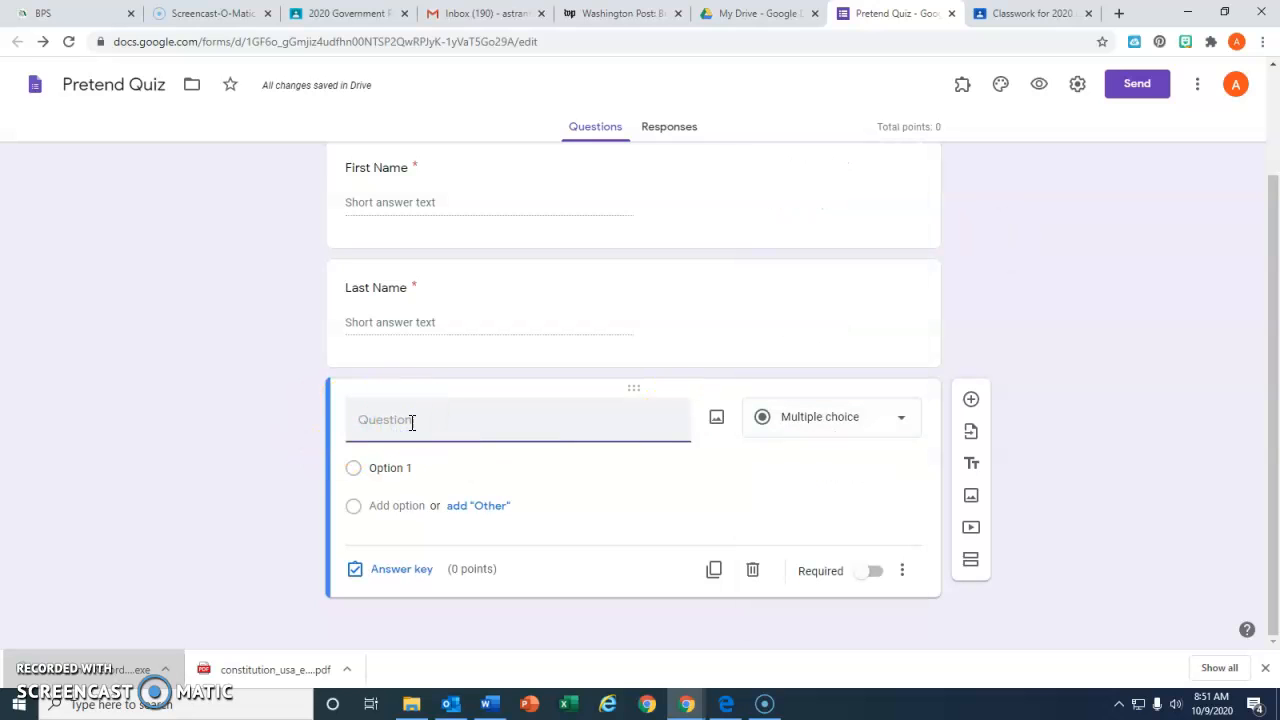
text(What day of the week is it)
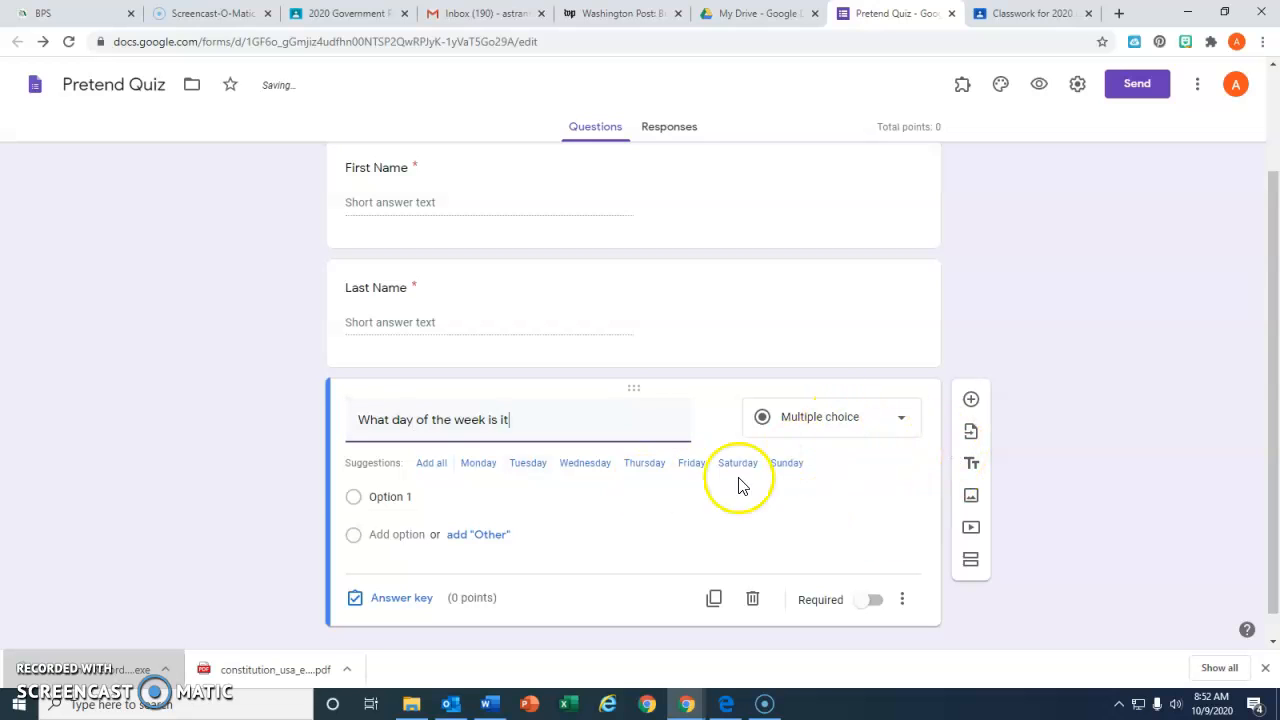
click(433, 466)
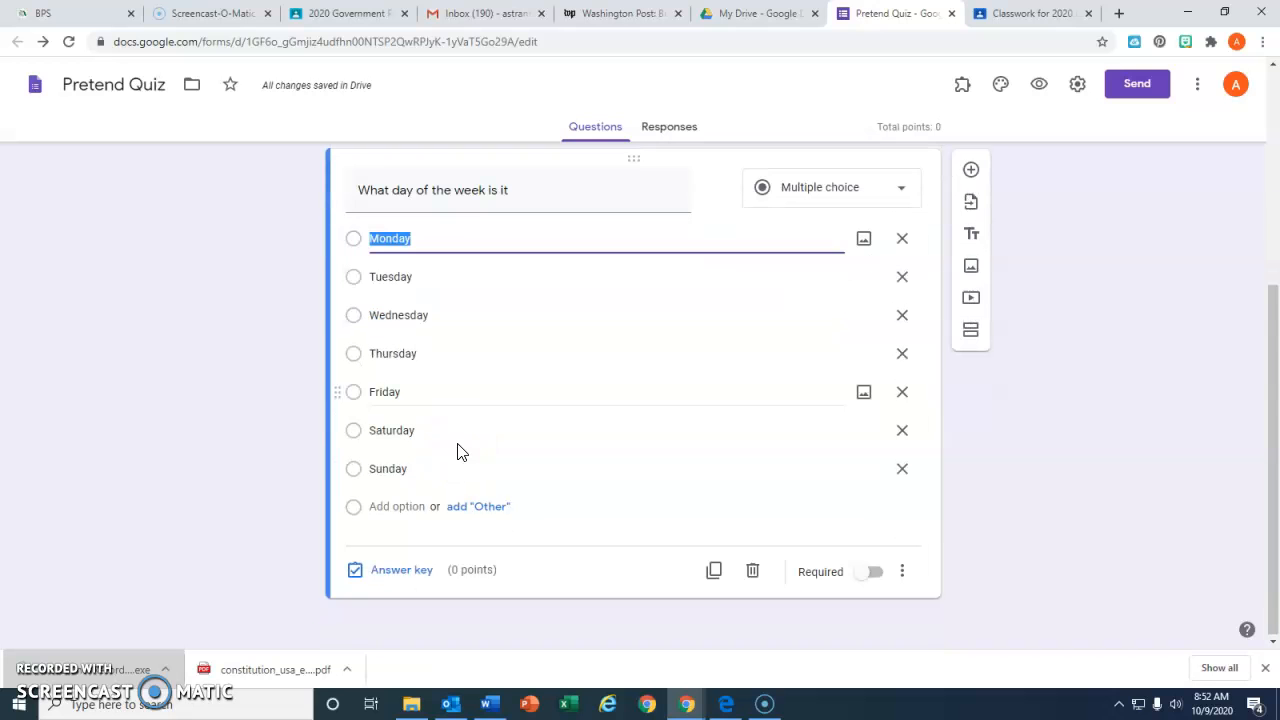
Set the weekday question's answer key to Friday, worth 1 point
click(410, 572)
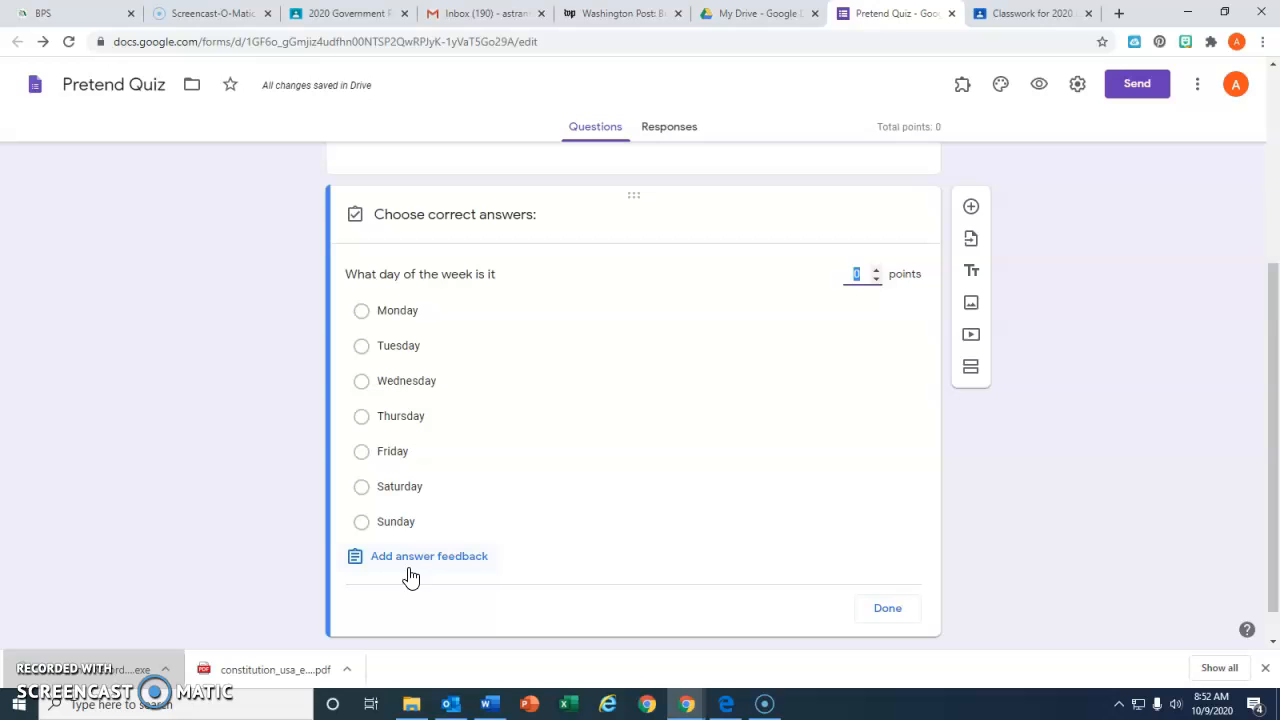
click(363, 452)
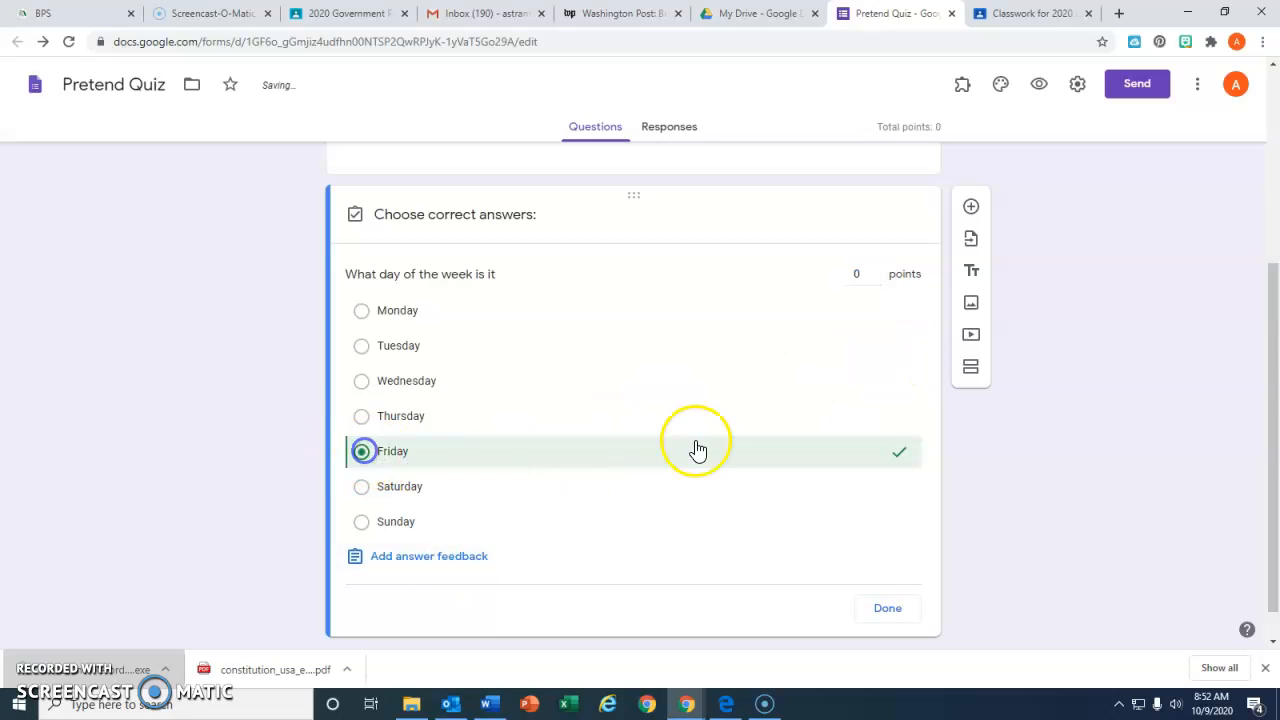
click(862, 273)
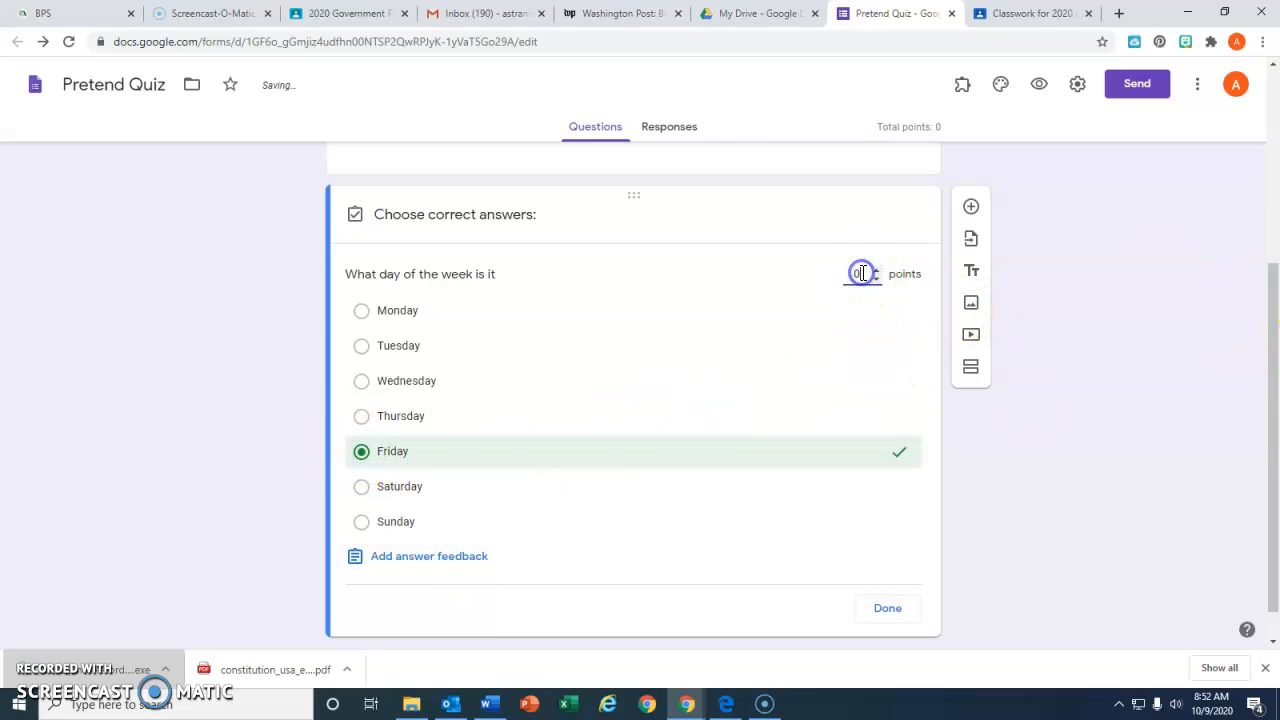
text(1)
click(887, 608)
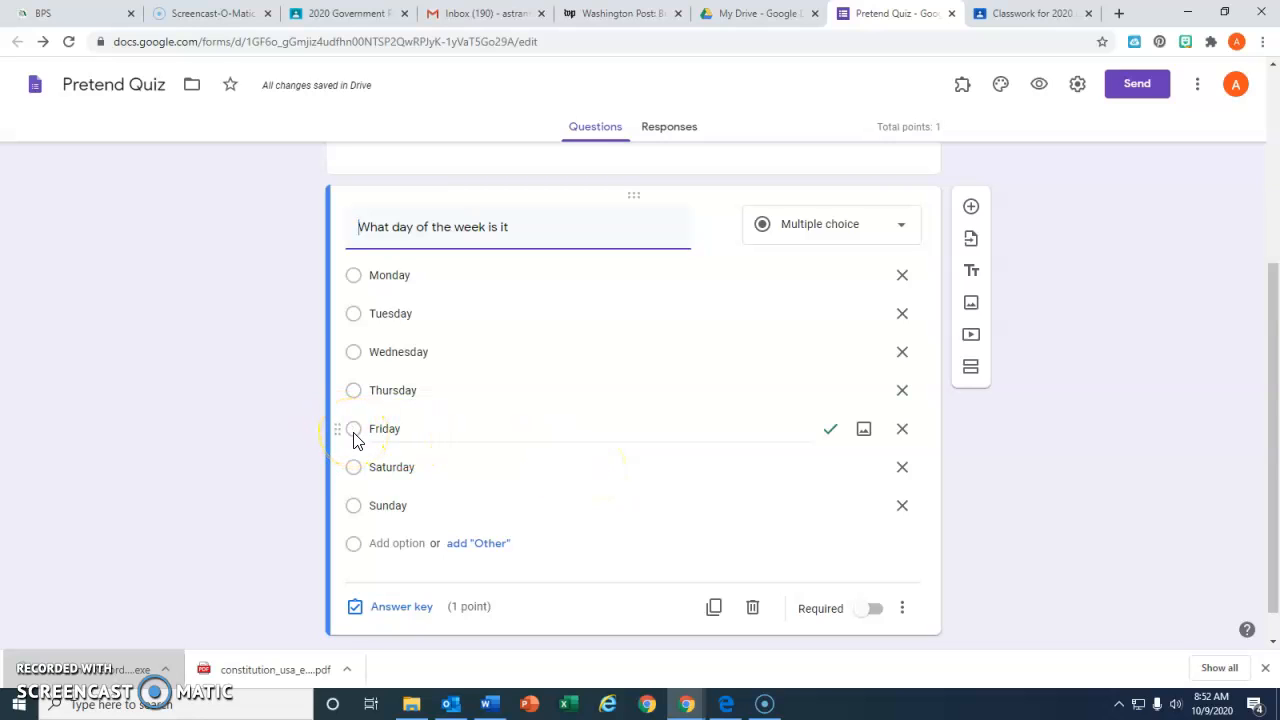
Create a new spreadsheet named "Pretend Quiz (Responses)" to collect the form's responses and look at its header row
click(662, 140)
click(663, 137)
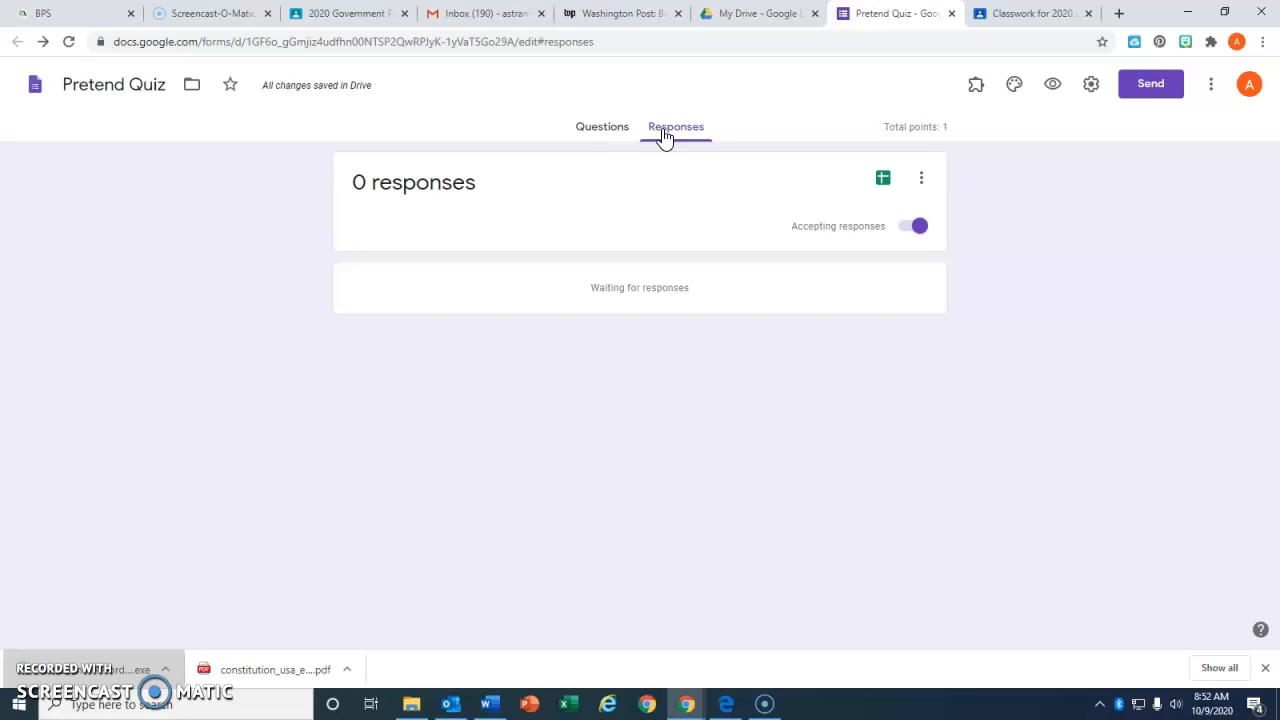
click(883, 184)
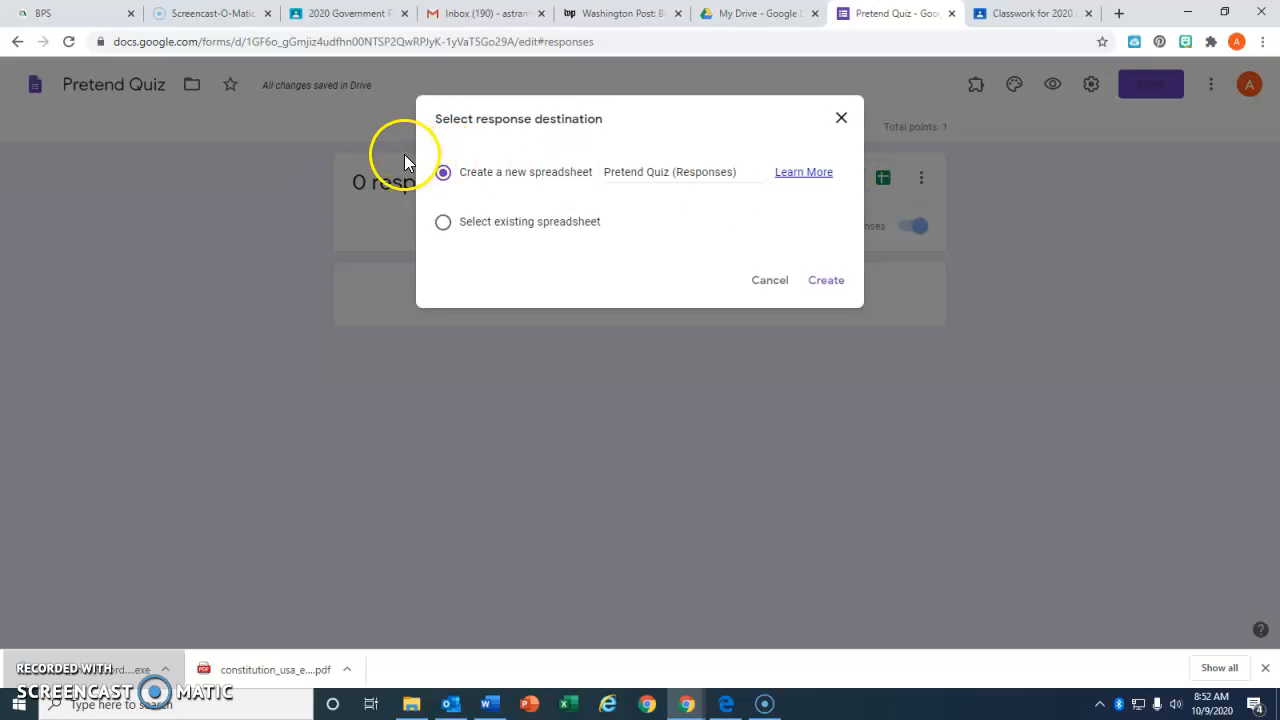
click(830, 283)
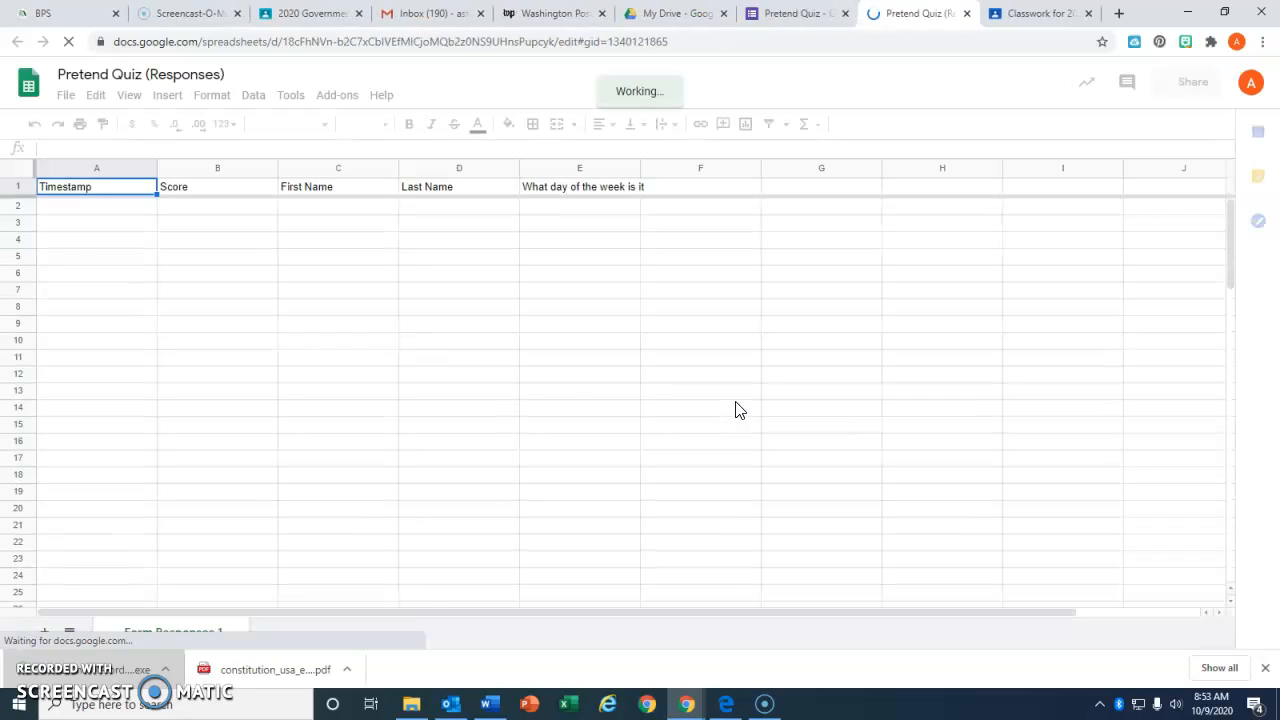
click(92, 191)
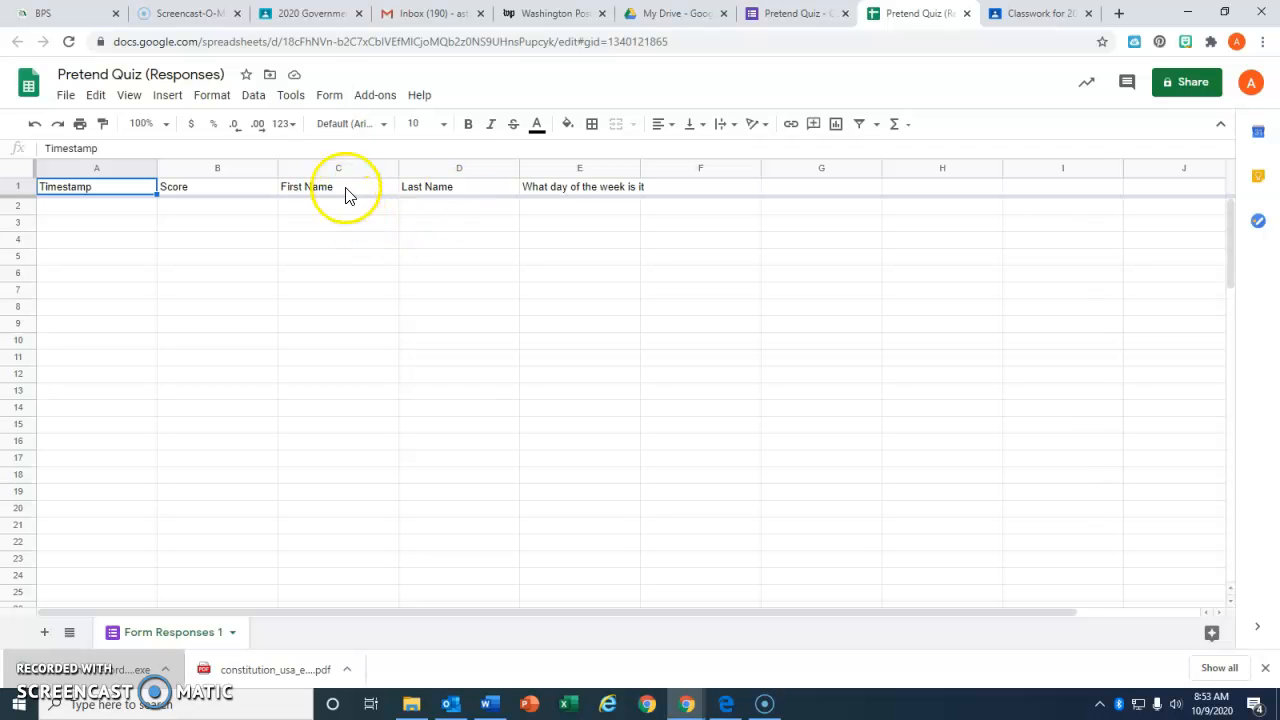
Switch to the 2020 Government Period 4 class in Google Classroom and start a new assignment in its classwork
click(311, 16)
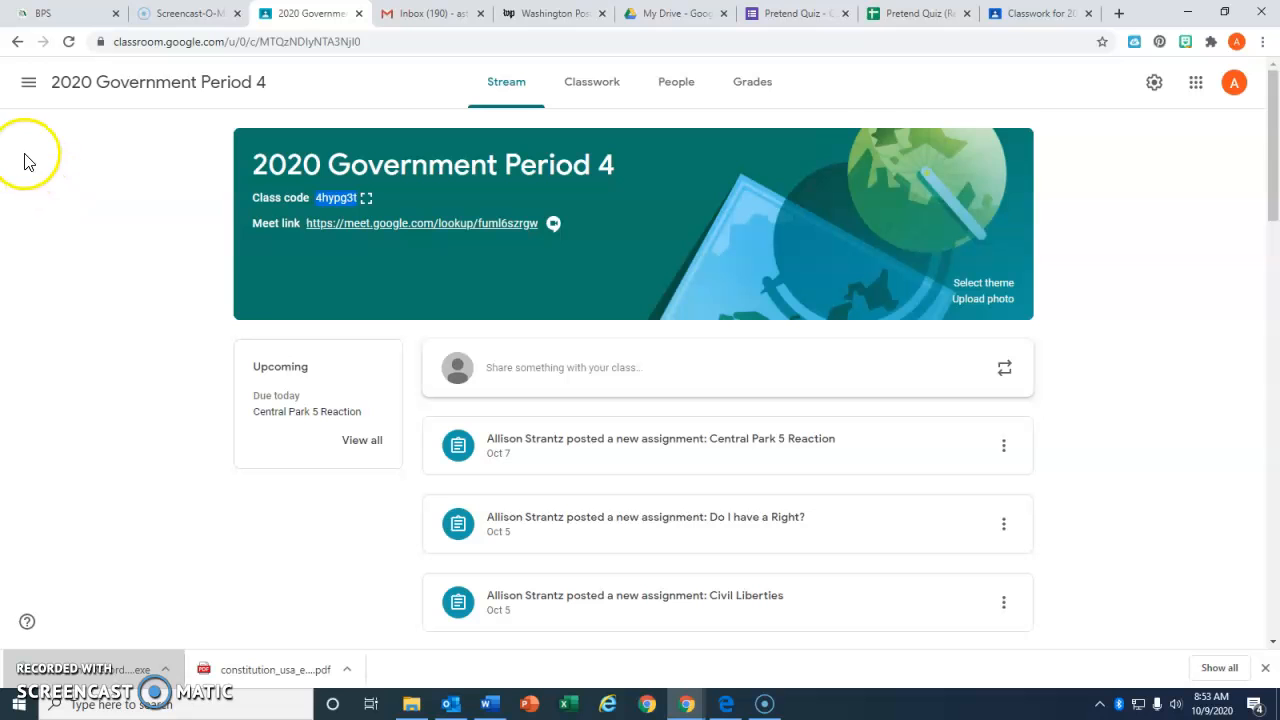
click(603, 91)
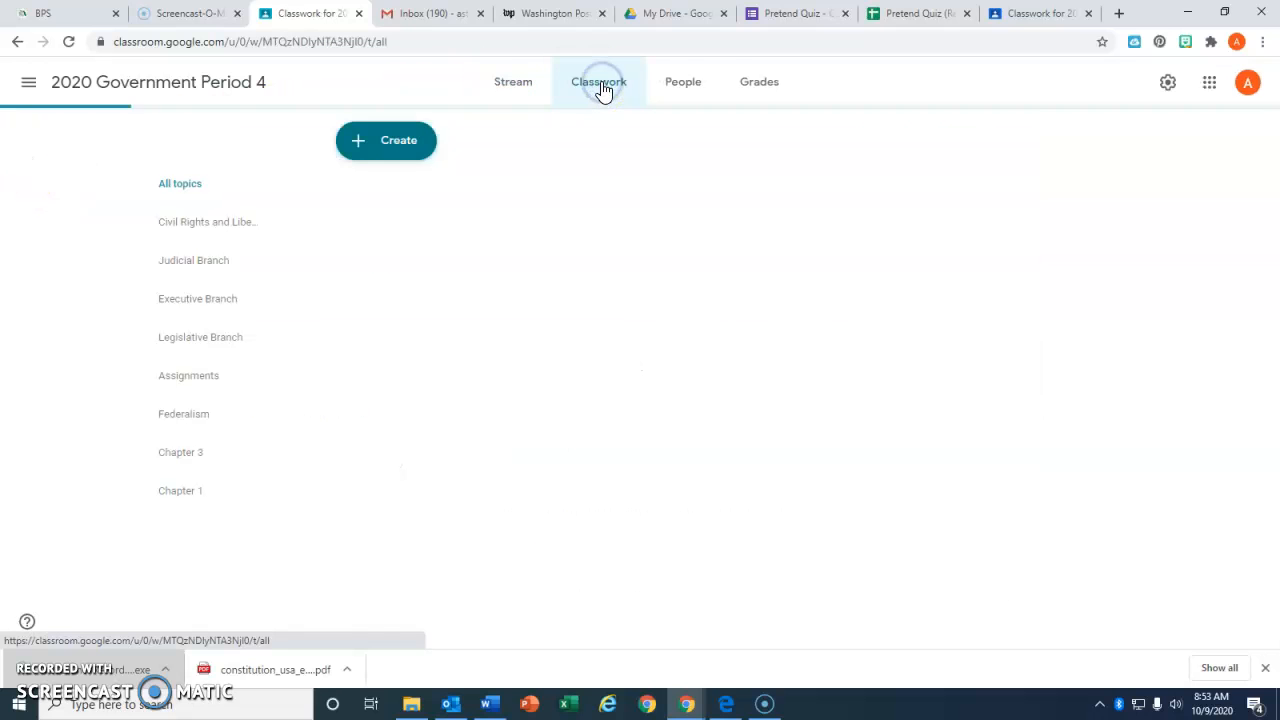
click(393, 148)
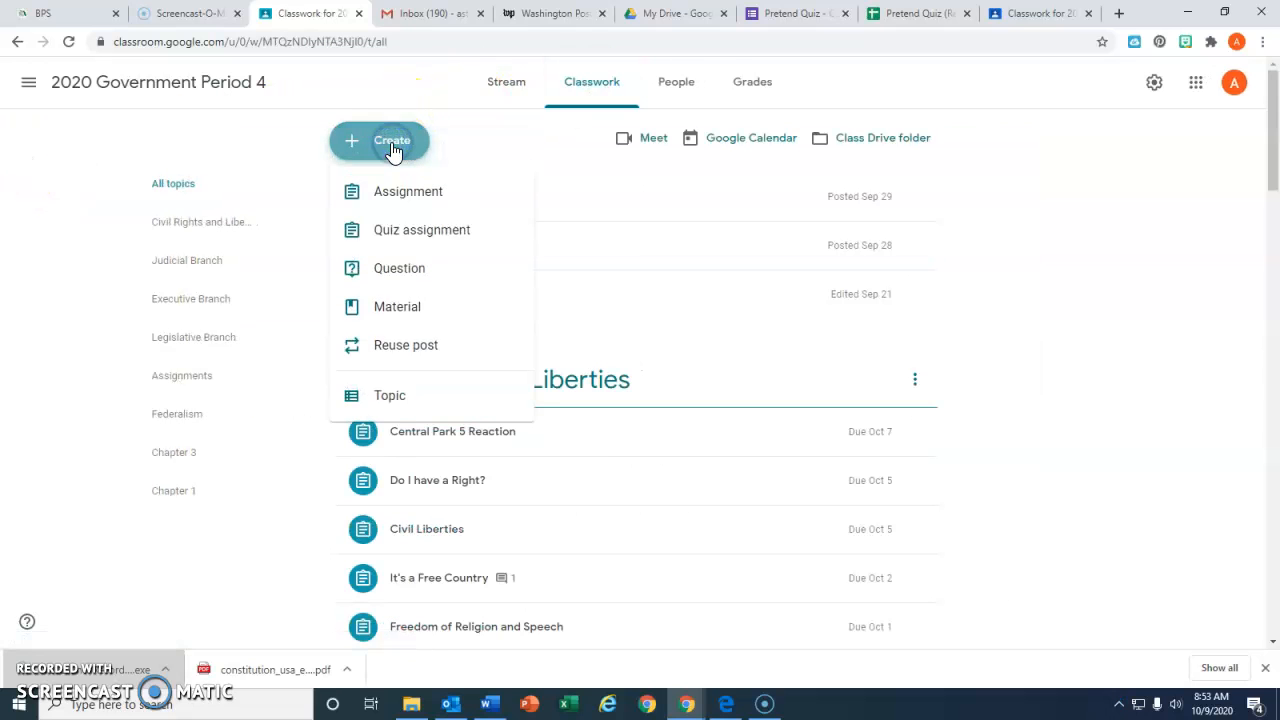
click(388, 200)
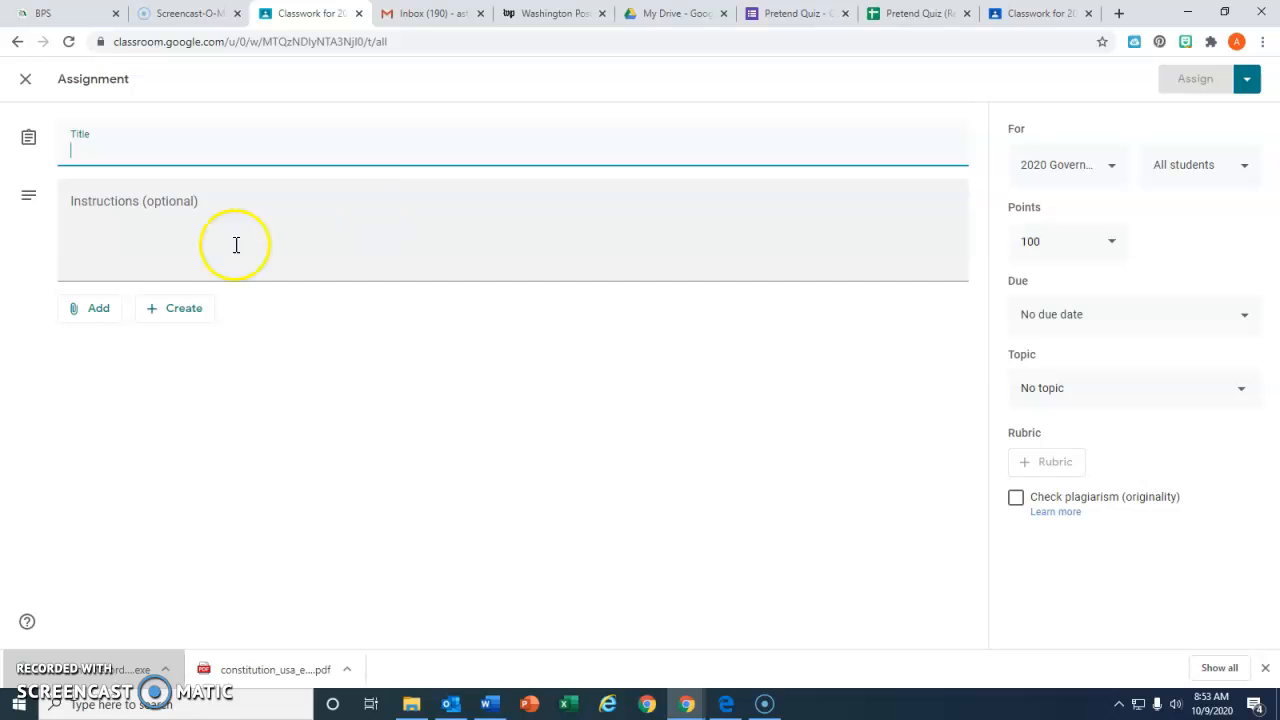
Attach the Pretend Quiz form from Google Drive to the assignment
click(94, 312)
click(103, 341)
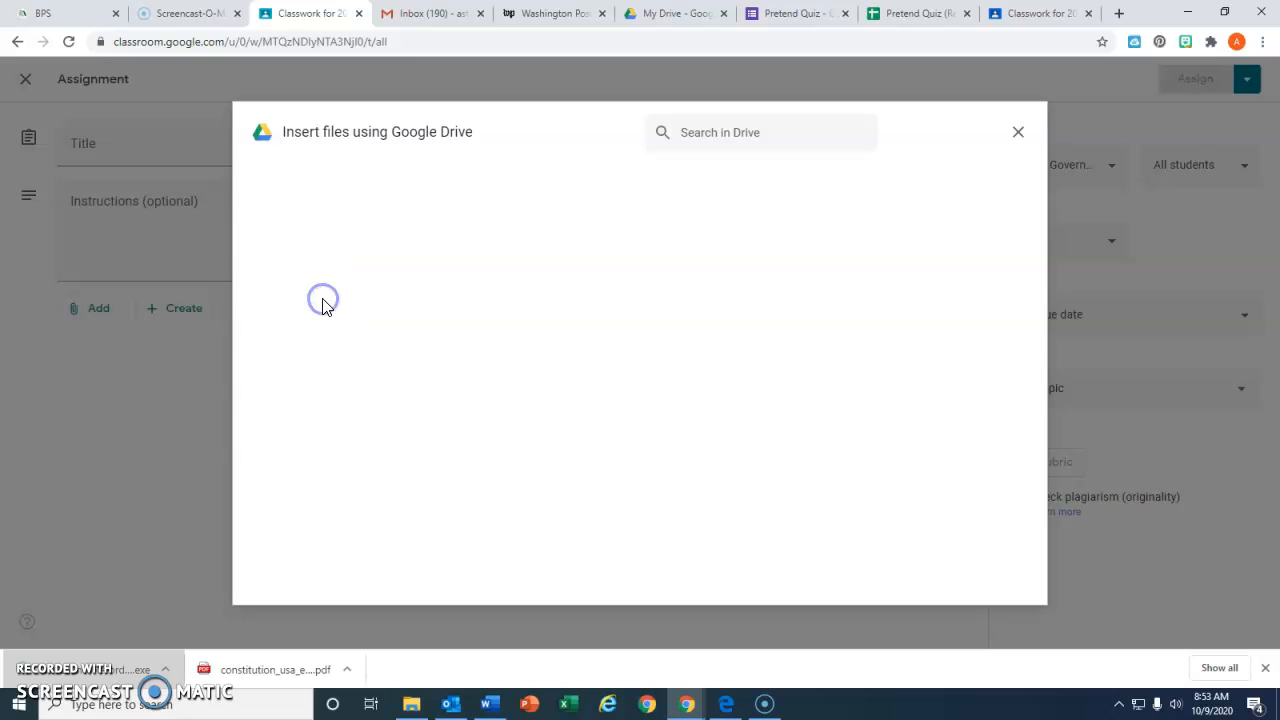
click(757, 134)
click(1018, 132)
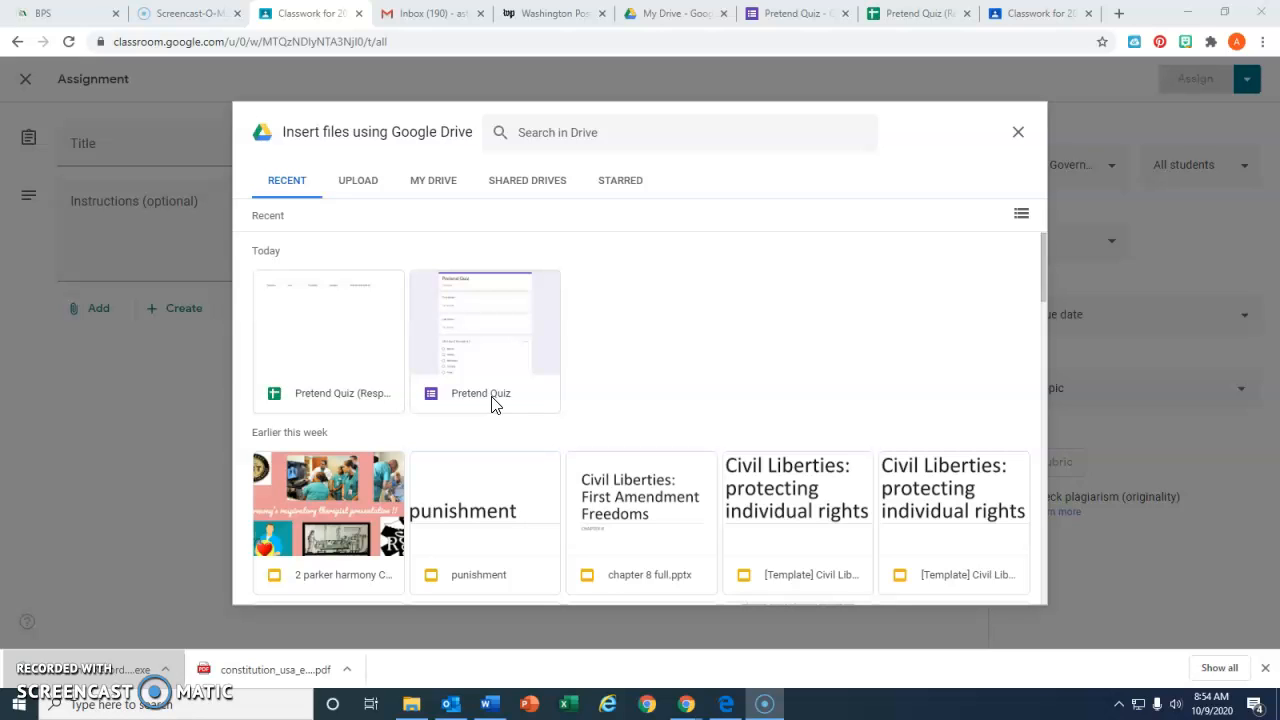
double_click(491, 400)
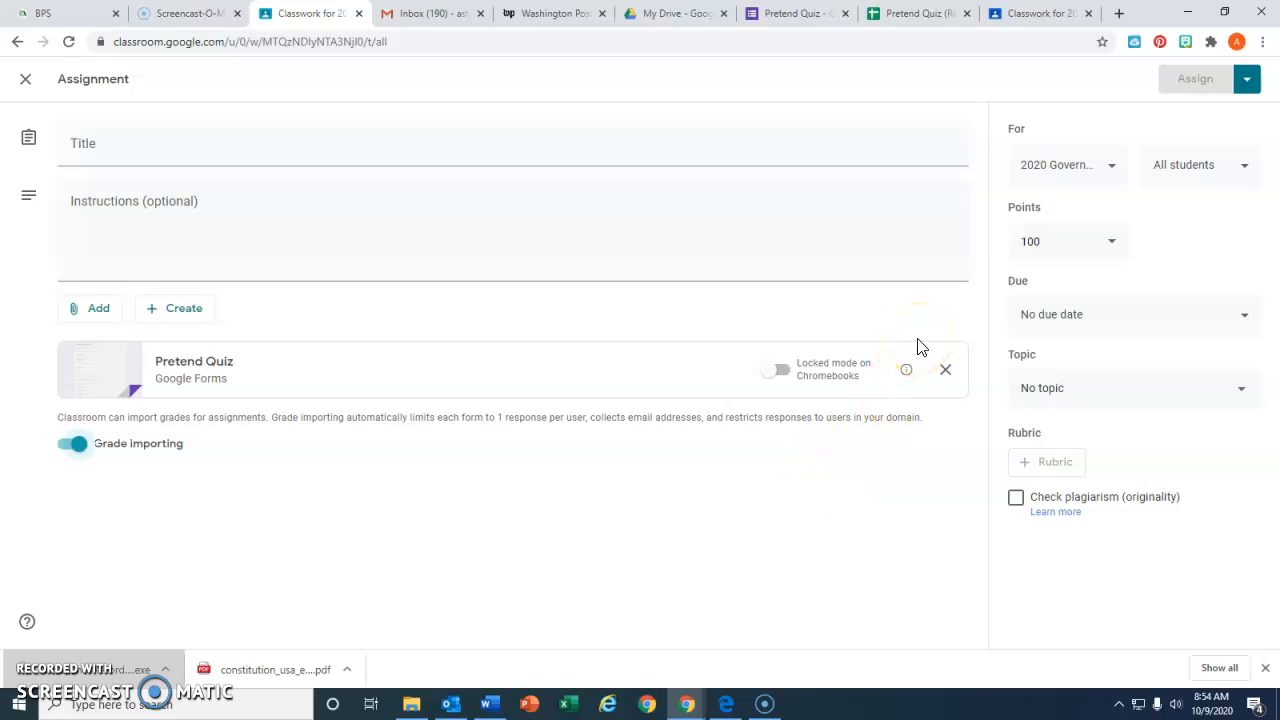
Include the other two 2020 Government classes as recipients of the assignment
click(1114, 165)
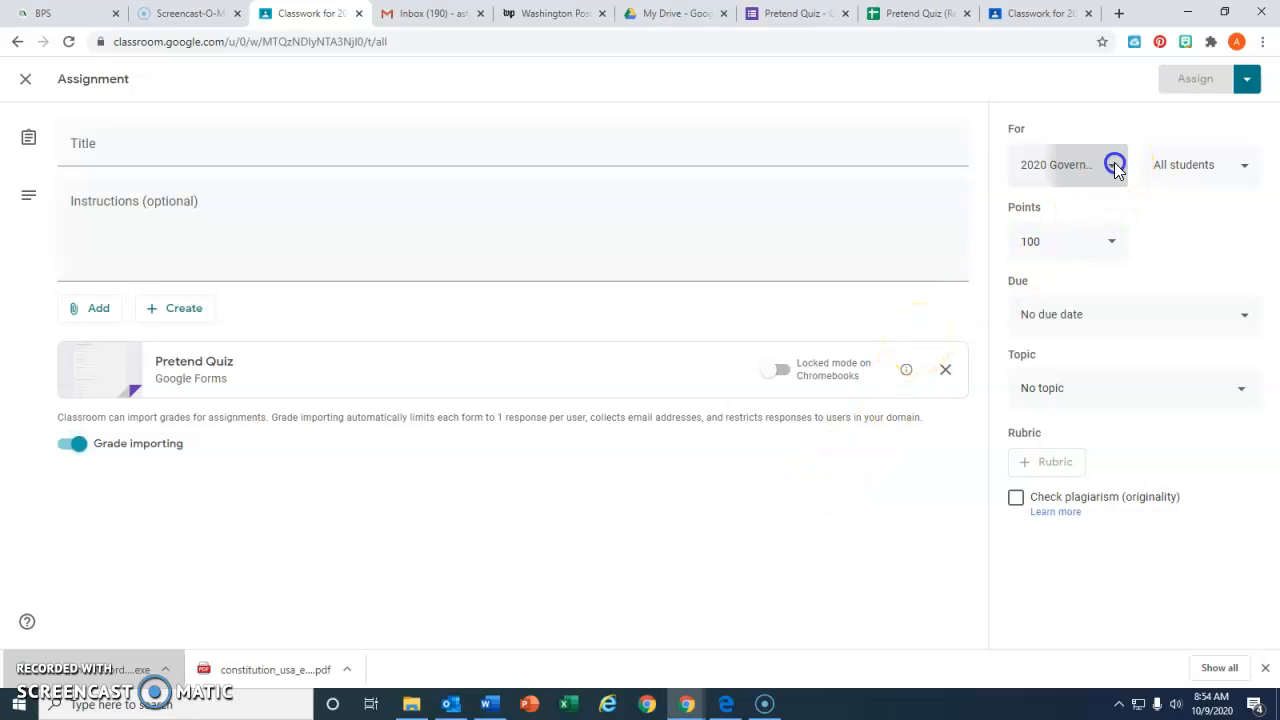
click(1091, 278)
click(1095, 306)
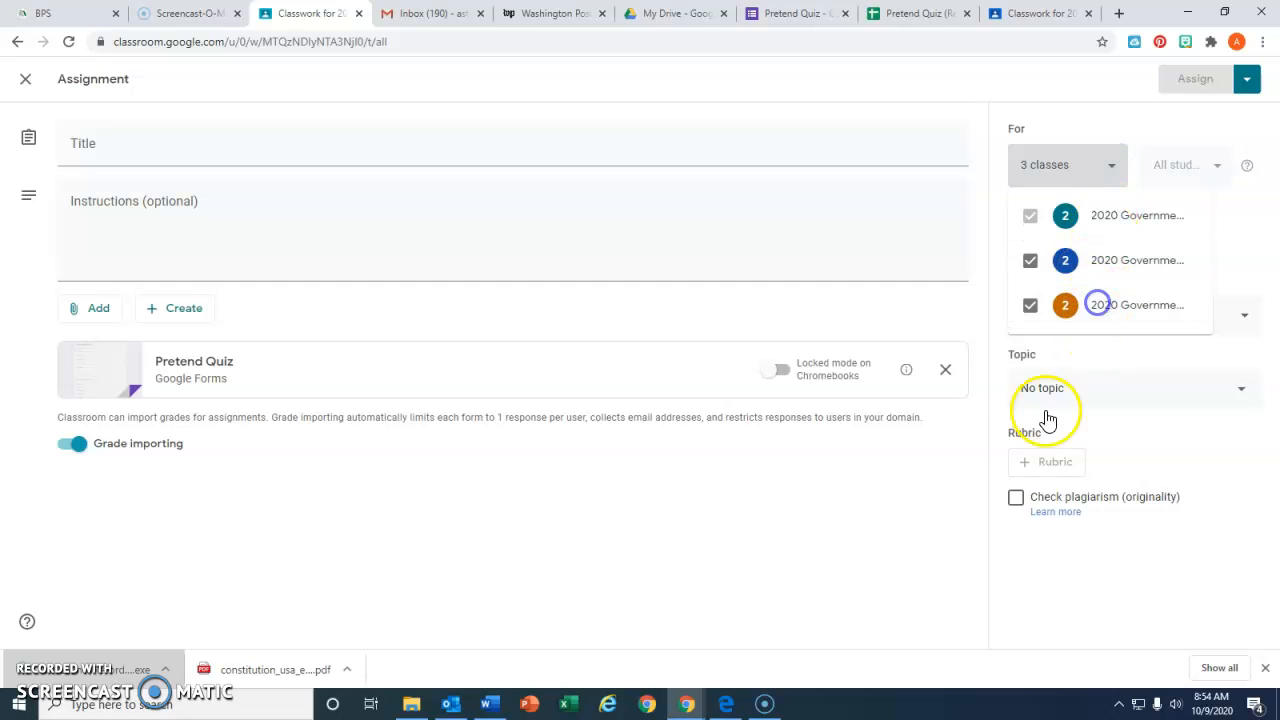
click(1195, 431)
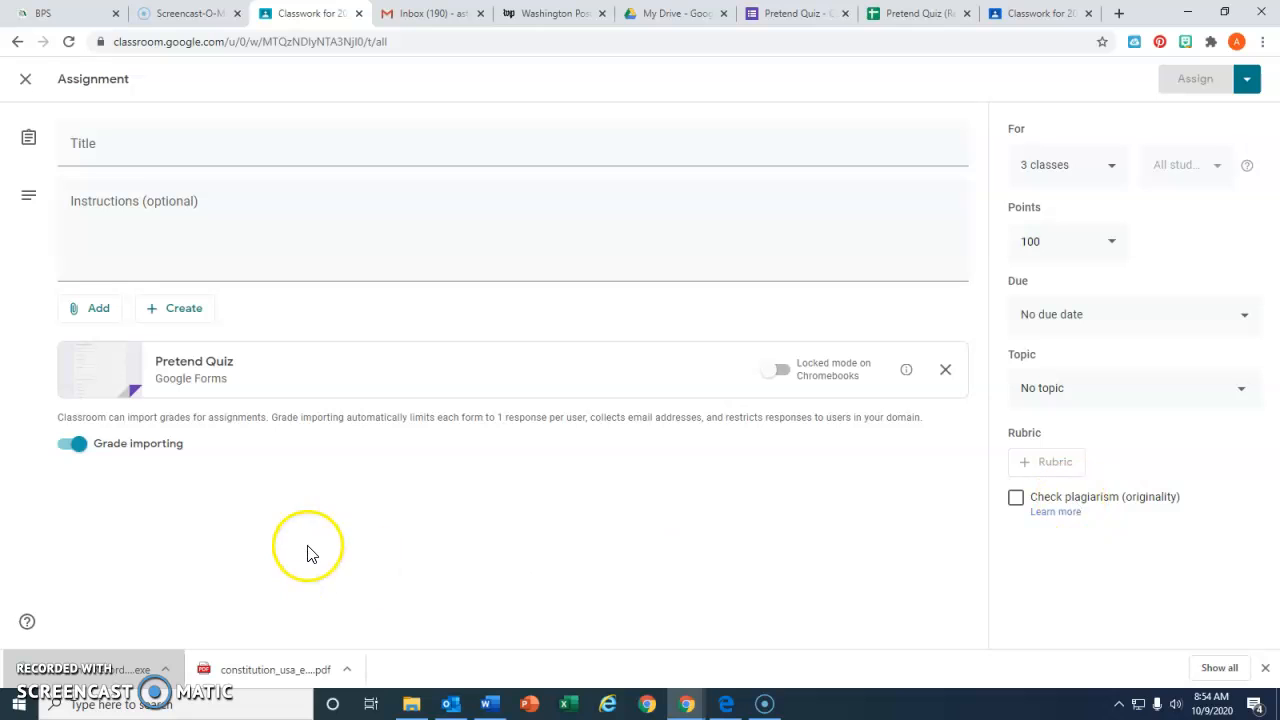